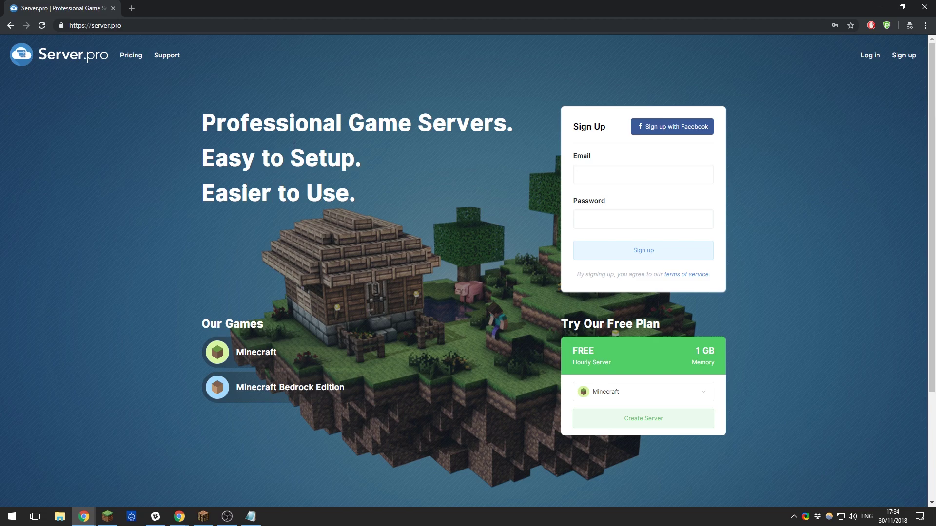
# Step: Open the Pricing page comparing the Free, Premium and Pro plans
pyautogui.click(131, 56)
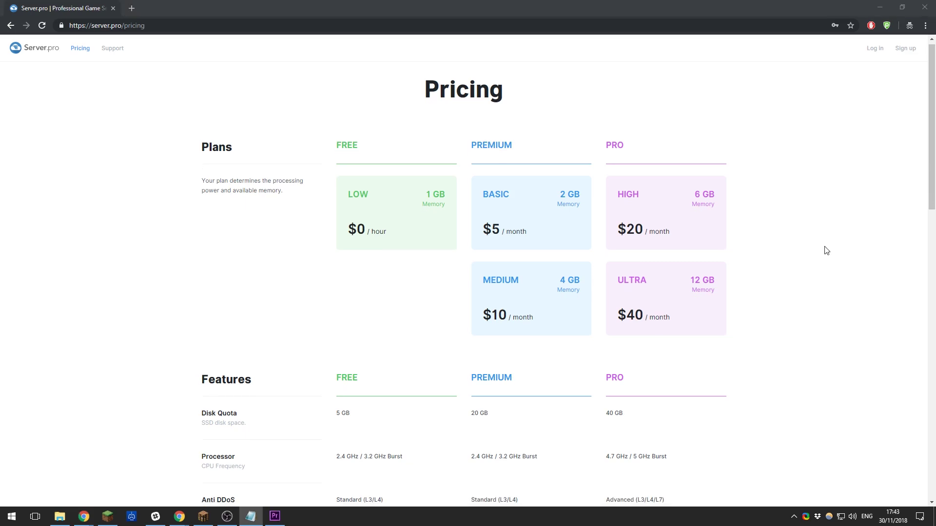
pyautogui.scroll(-4, 816, 251)
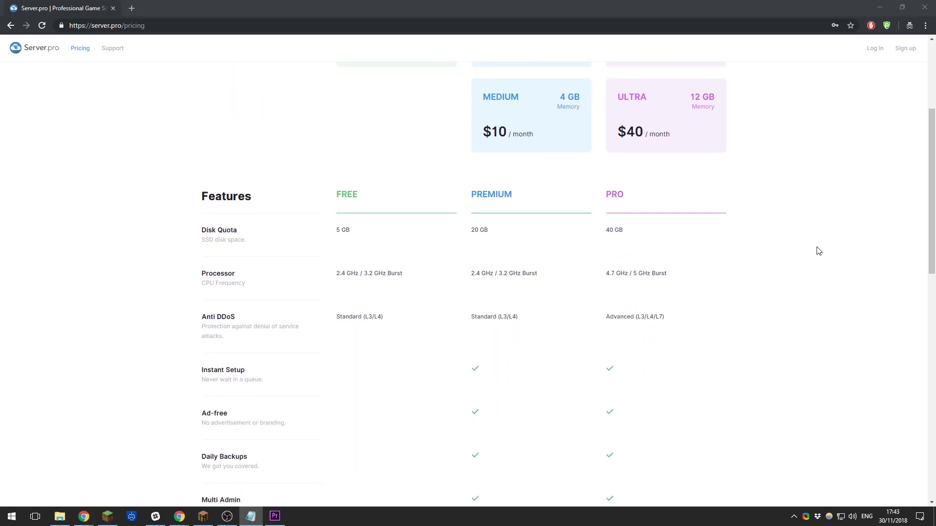
pyautogui.scroll(-2, 815, 250)
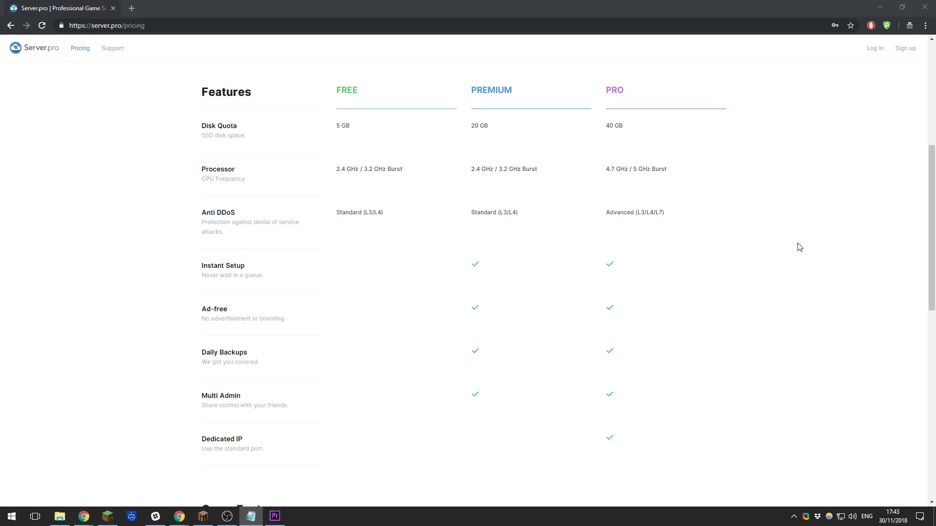
pyautogui.scroll(-7, 798, 247)
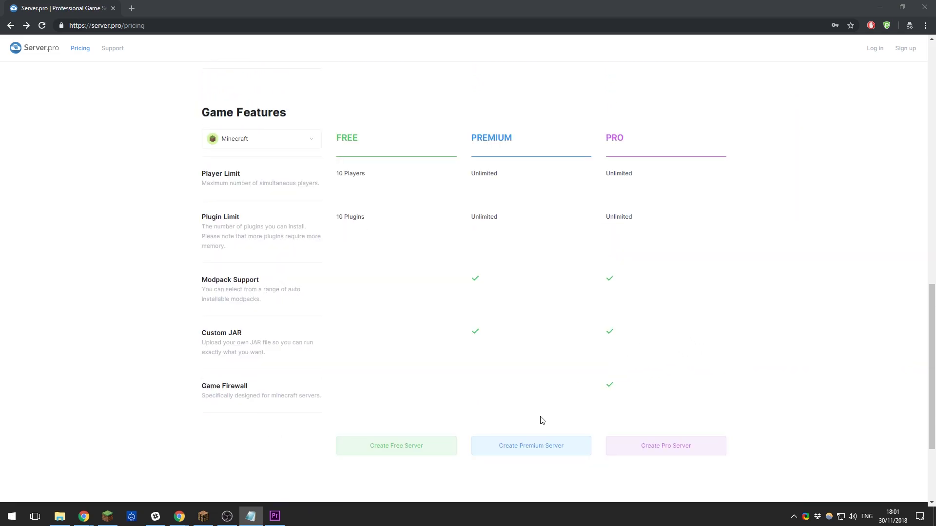
# Step: Start a Premium server, briefly bring up the Minecraft Launcher, then return to Create Server
pyautogui.click(524, 450)
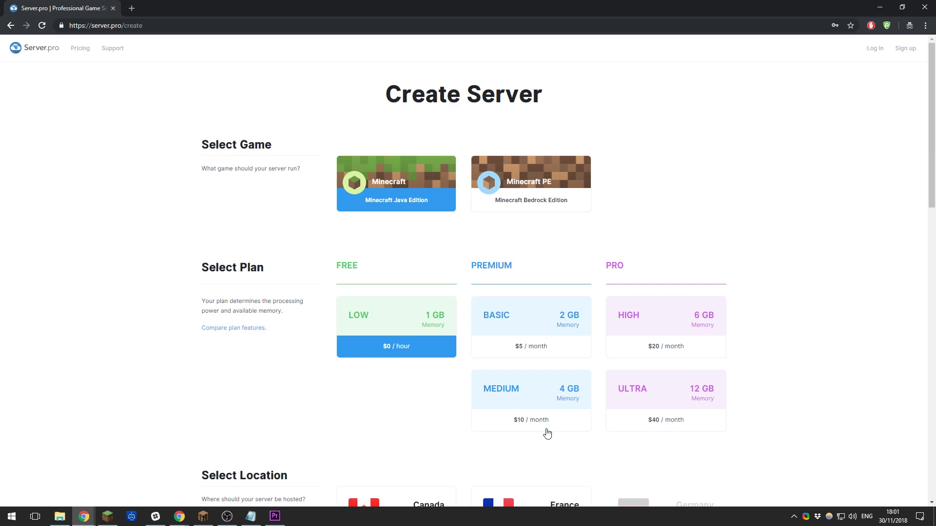
pyautogui.click(108, 517)
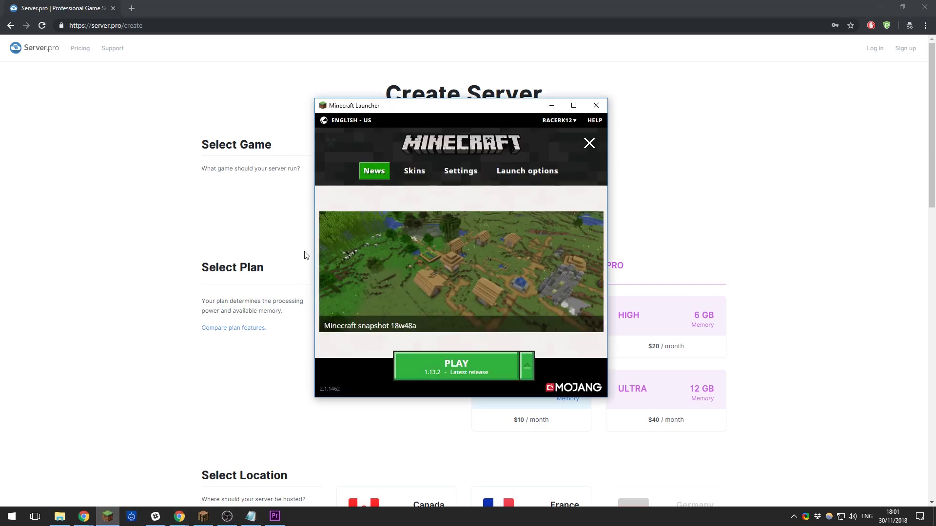
pyautogui.click(198, 249)
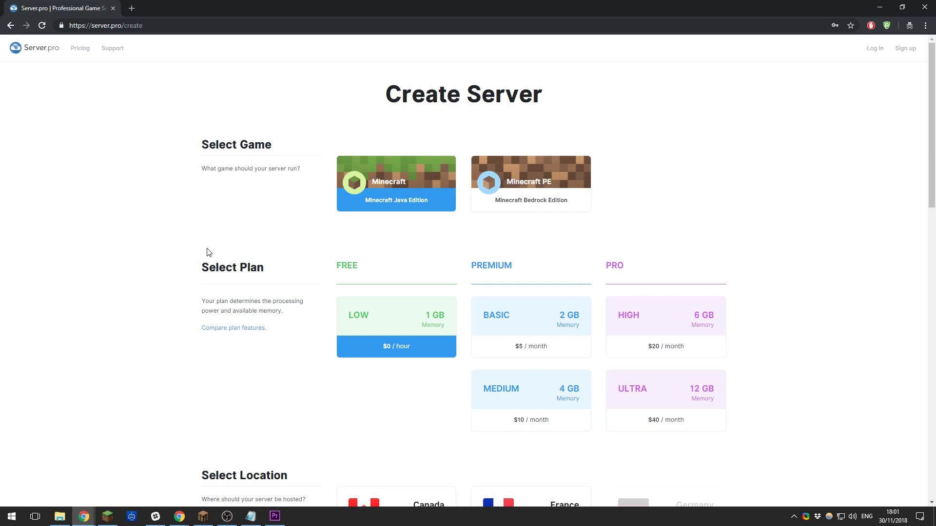
# Step: Open Support in a new tab, bring up its Contact form, then return to Create Server
pyautogui.middleClick(116, 54)
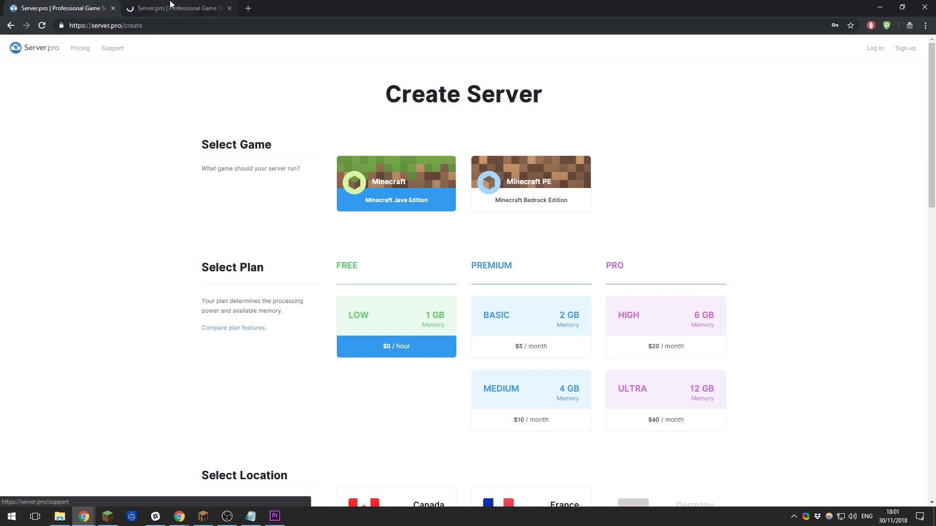
pyautogui.click(170, 5)
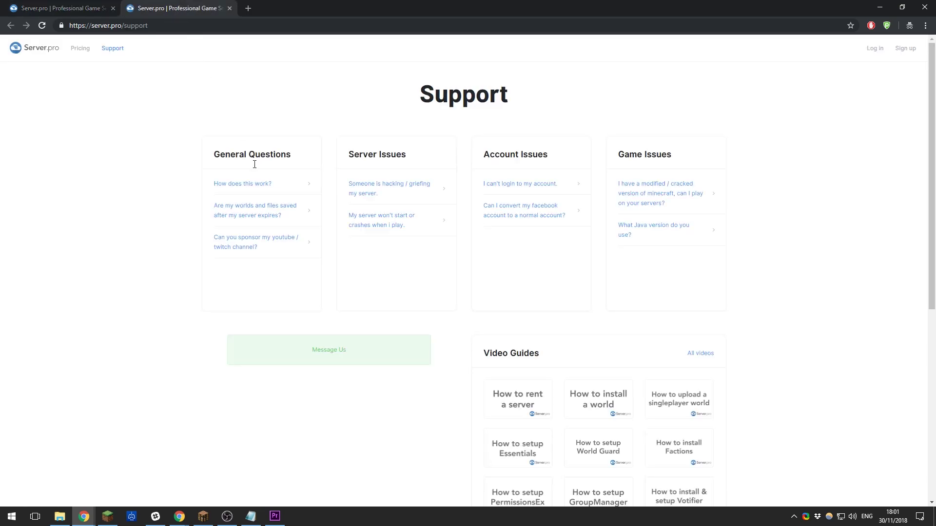
pyautogui.click(319, 349)
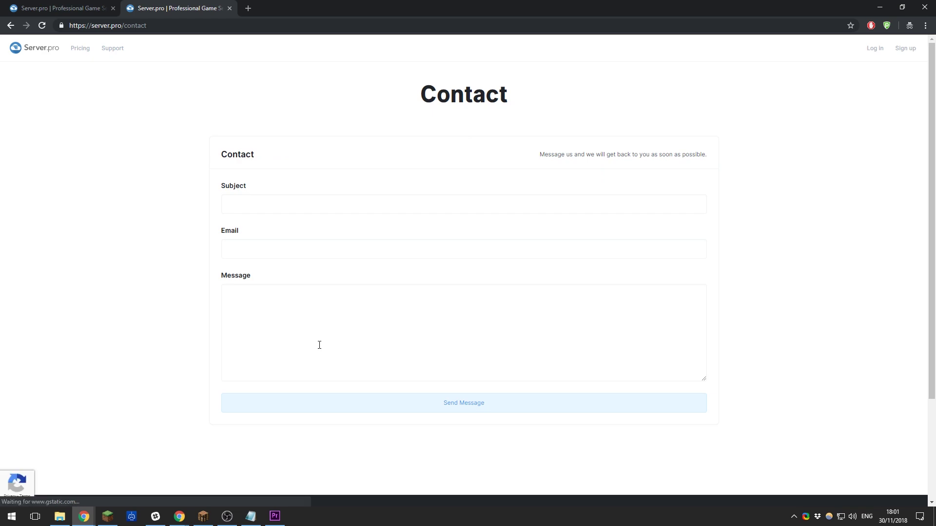
pyautogui.click(63, 8)
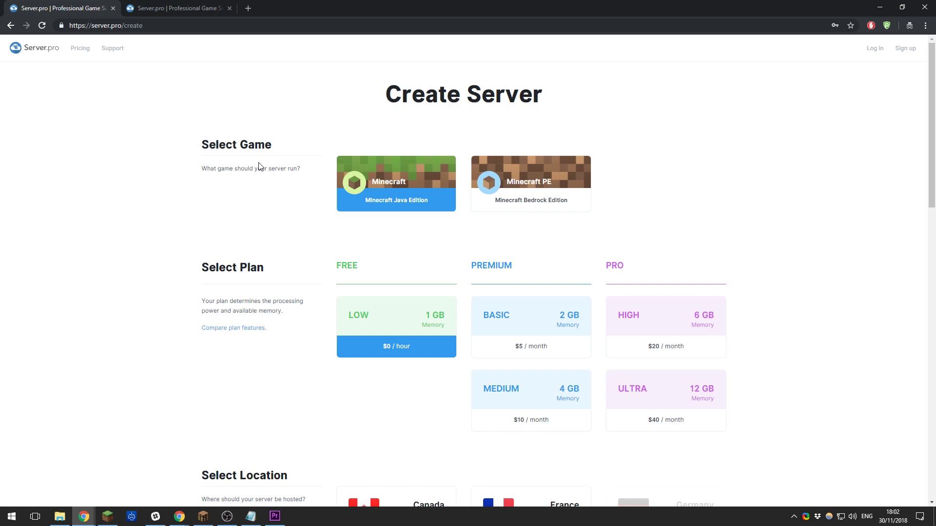
# Step: Choose the HIGH 6 GB plan at $20/month and scroll down to Configuration
pyautogui.click(660, 341)
pyautogui.scroll(-2, 602, 253)
pyautogui.scroll(-5, 602, 252)
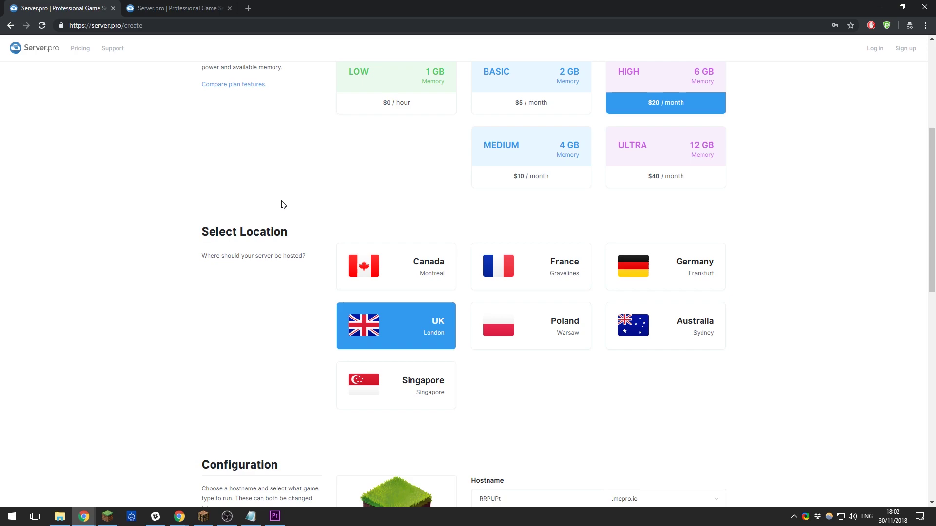
pyautogui.scroll(-4, 382, 251)
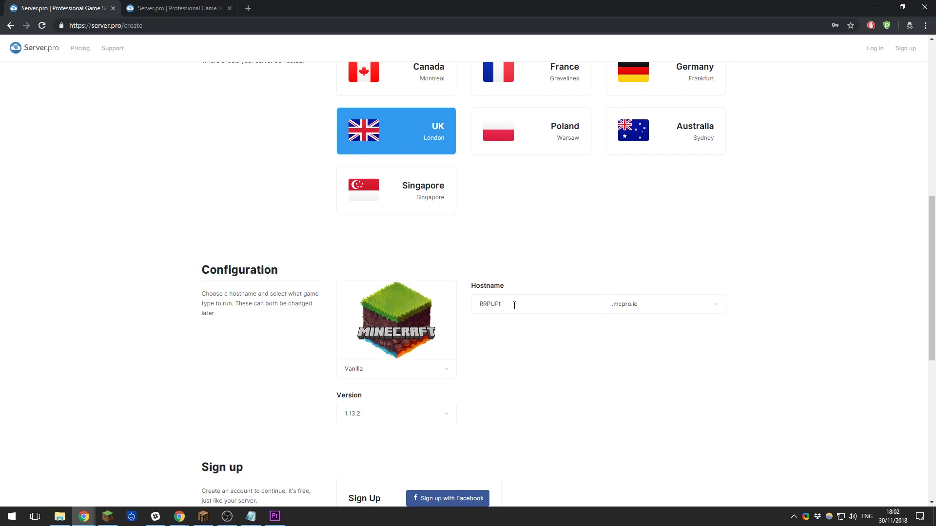
# Step: Set the hostname to serverproyoutube on the .mygs.co domain
pyautogui.moveTo(514, 305); pyautogui.dragTo(468, 307)
pyautogui.write('serverproyoutube')
pyautogui.click(636, 307)
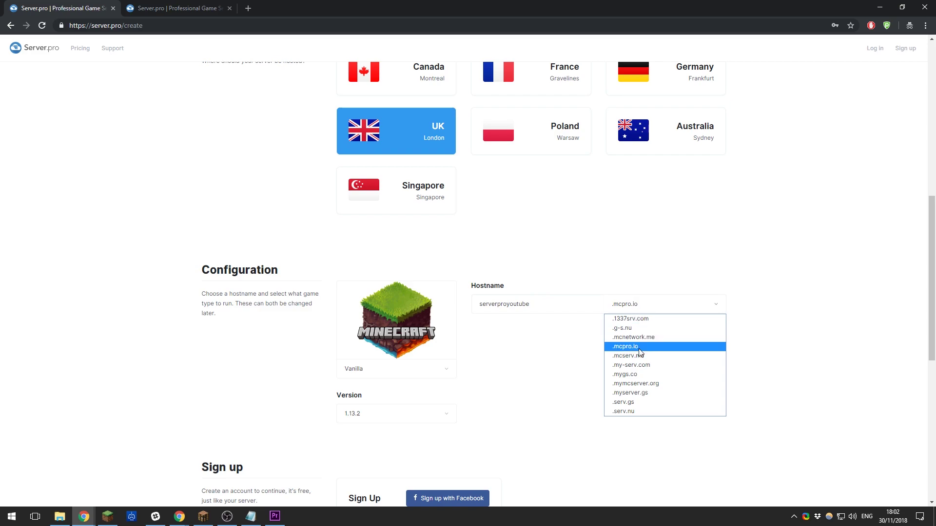
pyautogui.click(645, 374)
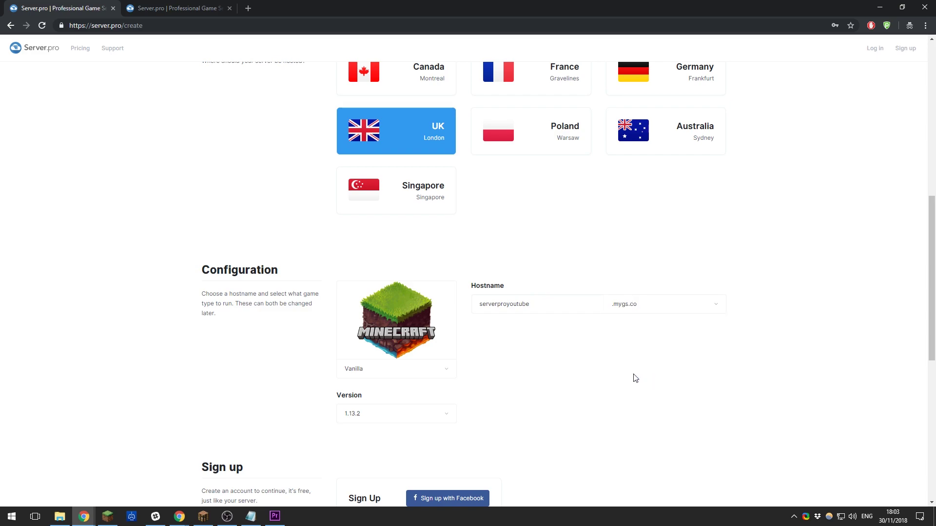
# Step: Check the server type and version lists, keeping Vanilla and 1.13.2
pyautogui.click(387, 375)
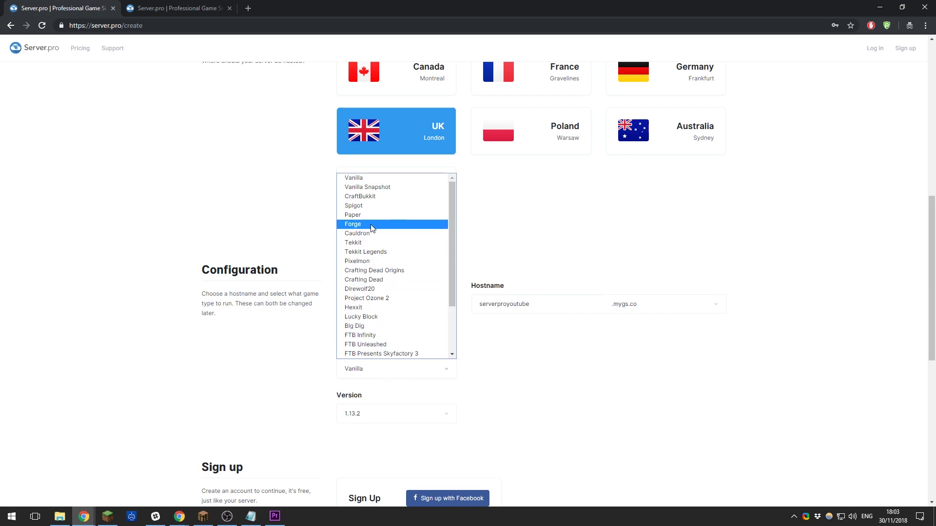
pyautogui.scroll(-2, 370, 278)
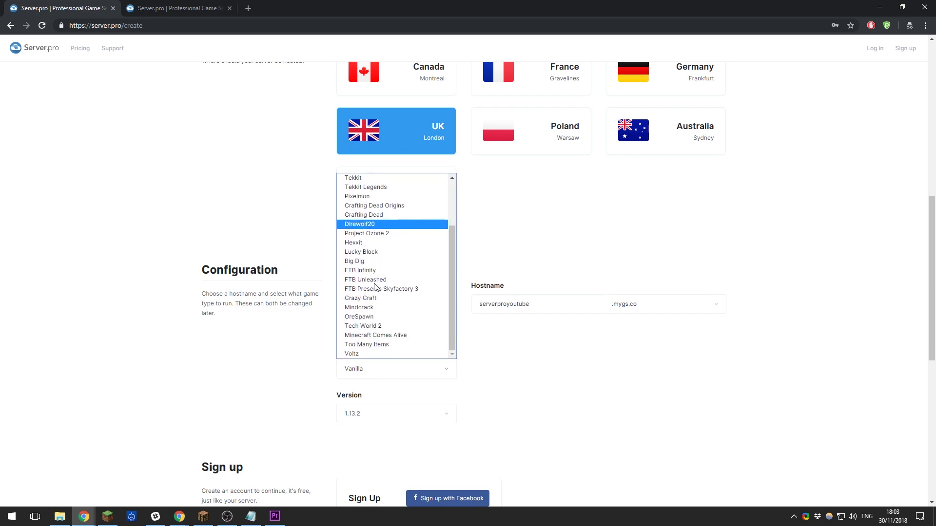
pyautogui.scroll(2, 375, 286)
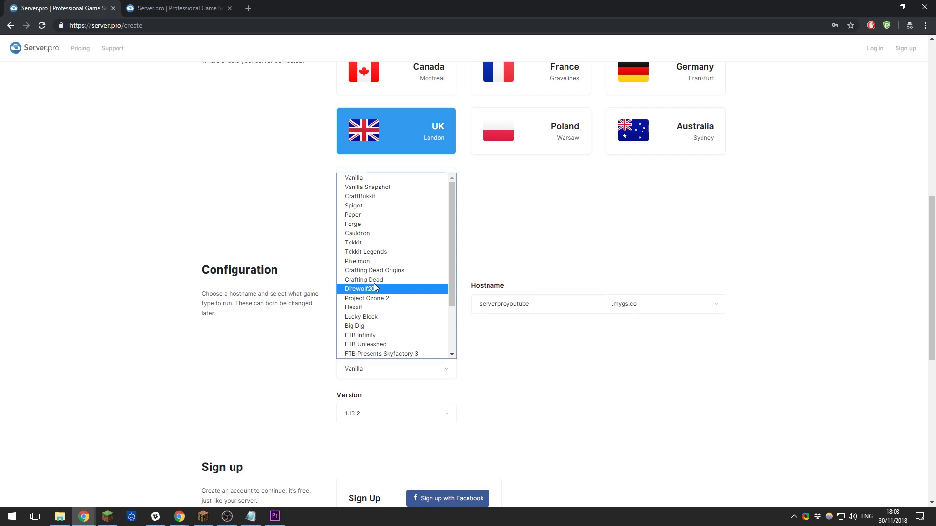
pyautogui.press('Escape')
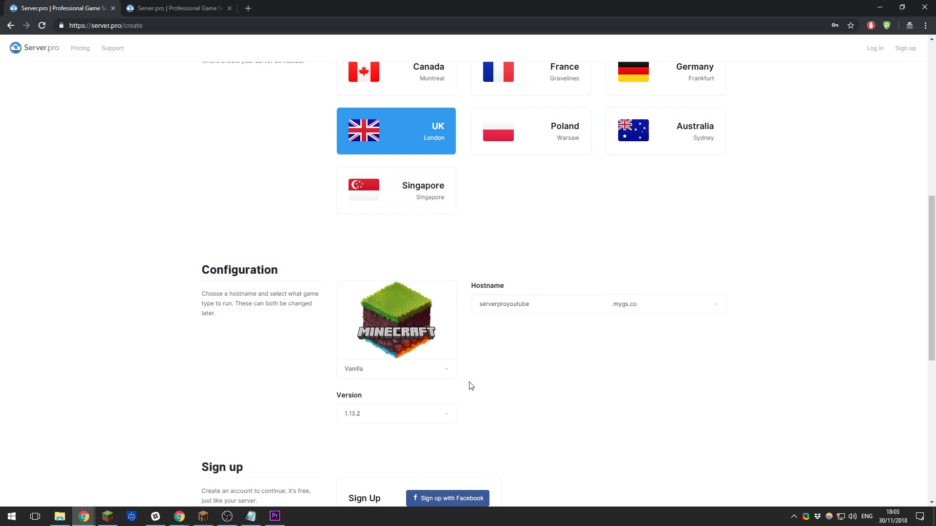
pyautogui.click(379, 419)
pyautogui.scroll(-1, 388, 300)
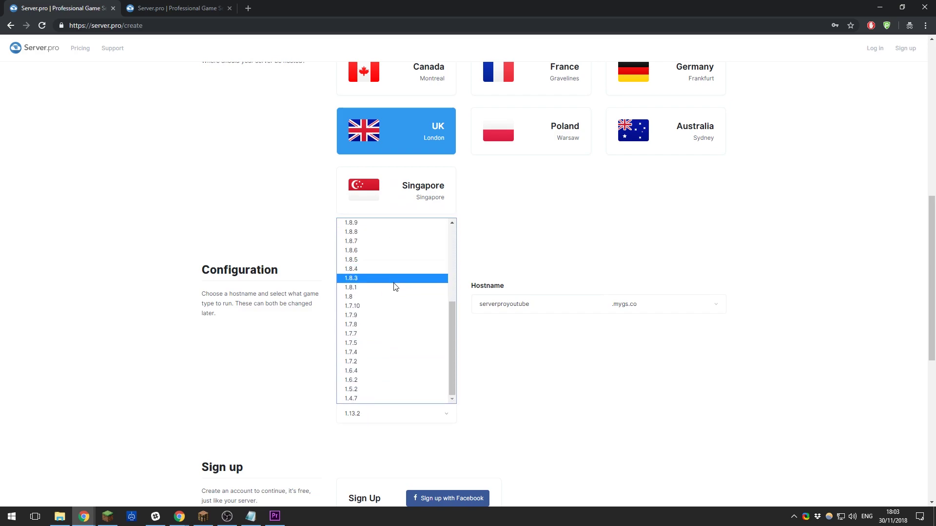
pyautogui.scroll(5, 395, 287)
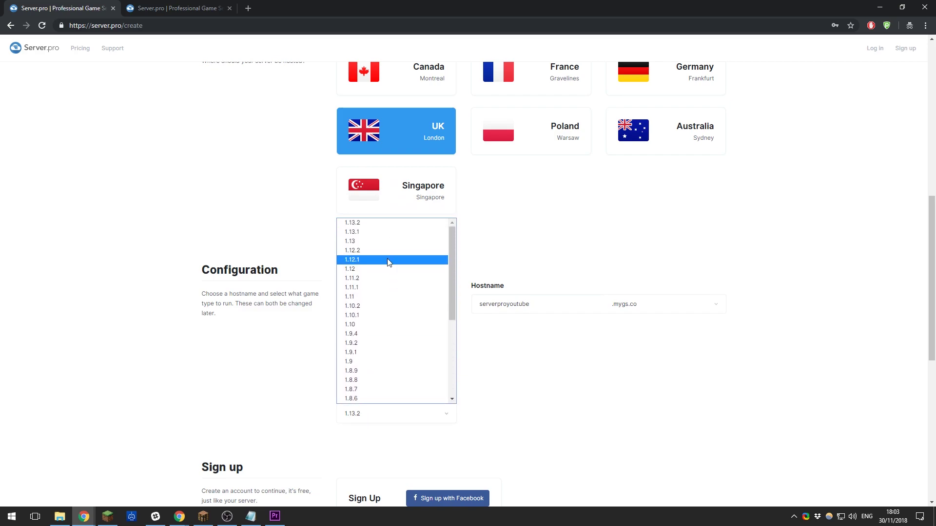
pyautogui.click(381, 229)
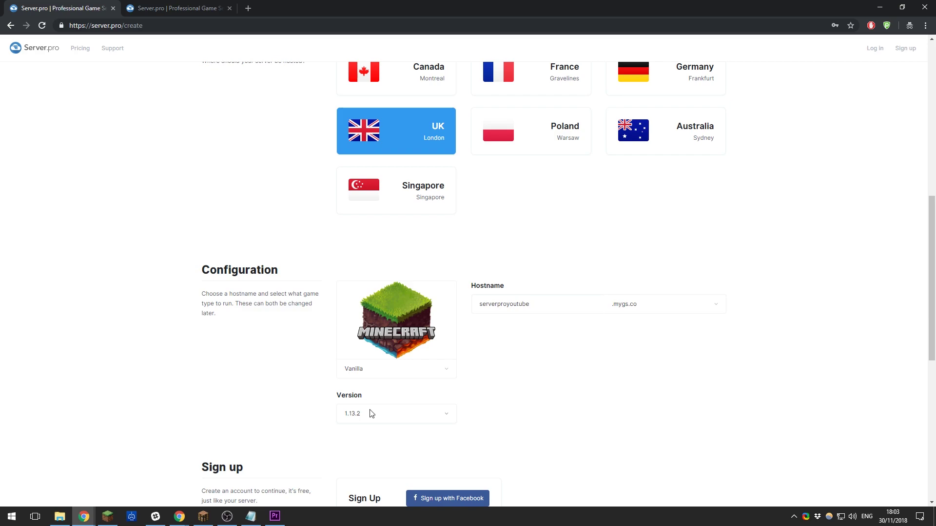
# Step: Scroll to the Sign up form and submit it to create the account
pyautogui.scroll(-5, 262, 227)
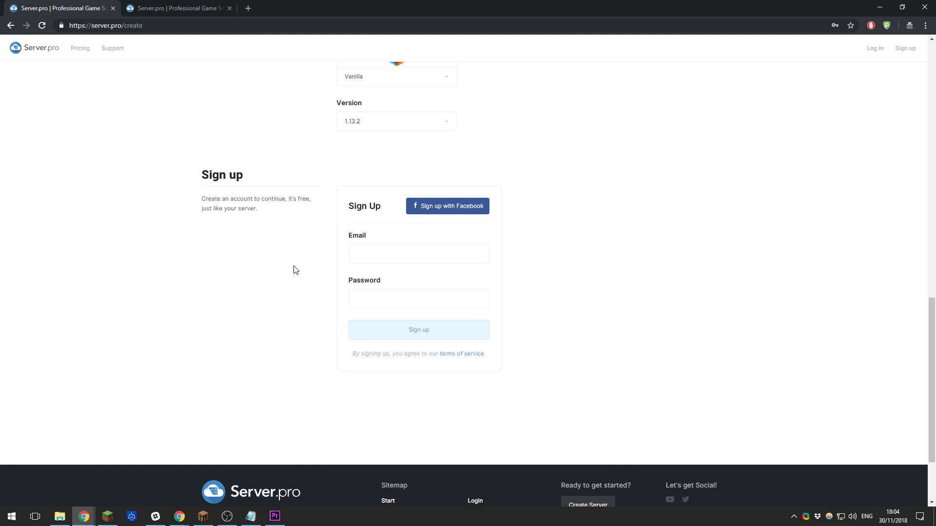
pyautogui.click(414, 326)
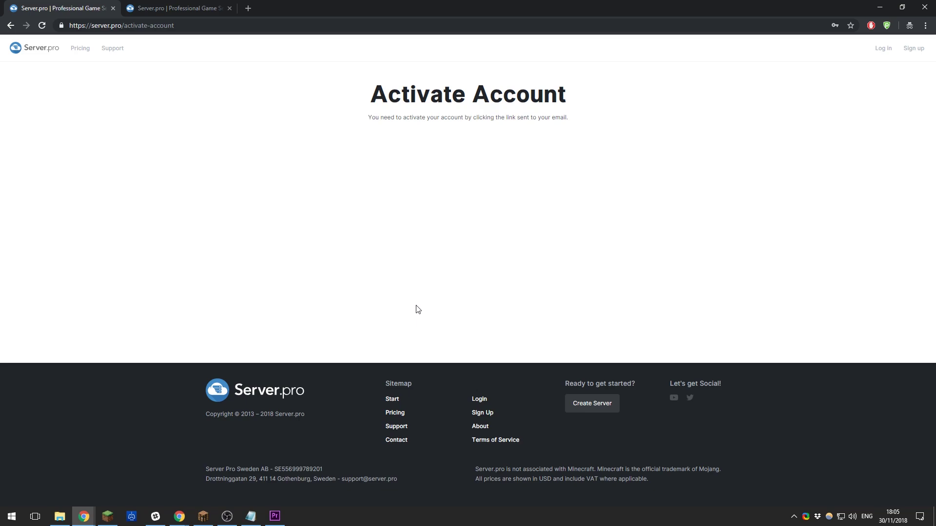
# Step: In the other tab, review the Finalize summary: Minecraft, UK, 6 GB Pro at $20
pyautogui.hotkey('ctrl', 'Tab')
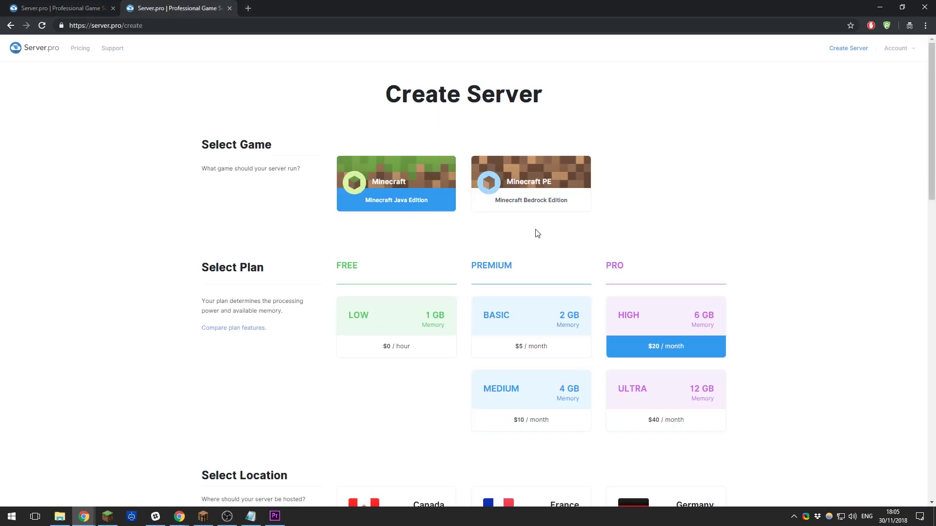
pyautogui.scroll(-12, 521, 233)
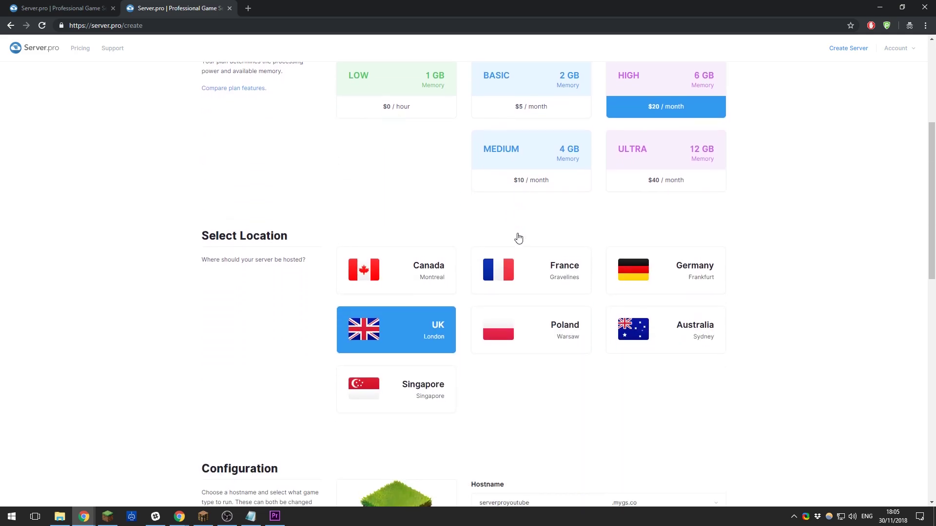
pyautogui.scroll(-6, 473, 224)
pyautogui.scroll(4, 487, 285)
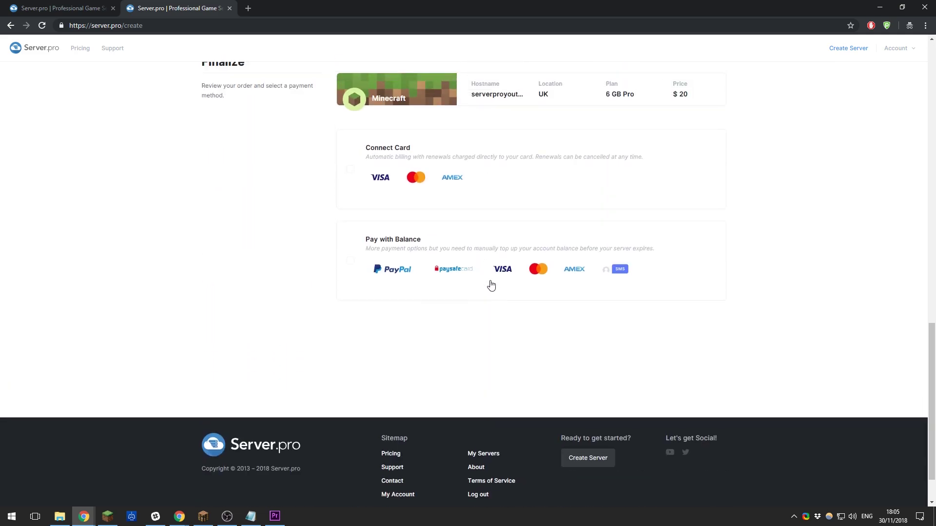
pyautogui.scroll(-1, 489, 293)
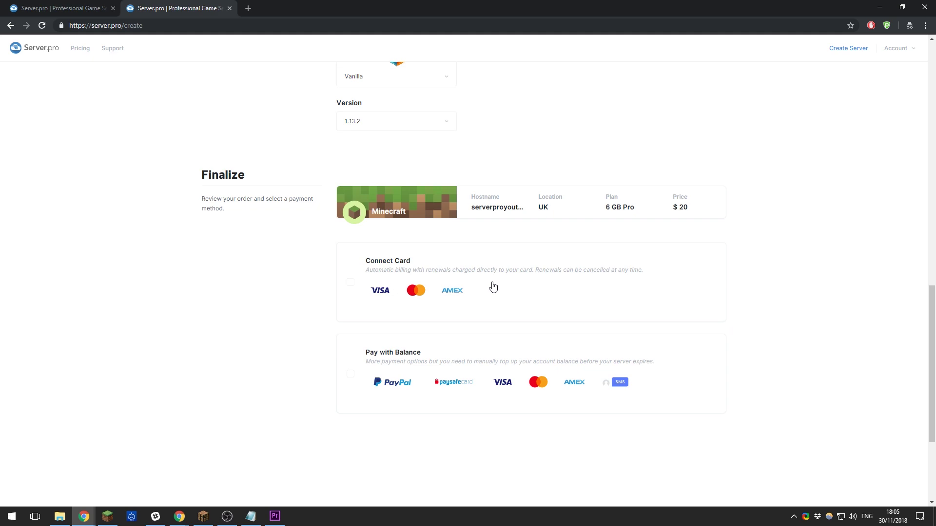
# Step: Pay with the account balance and create the server
pyautogui.click(484, 350)
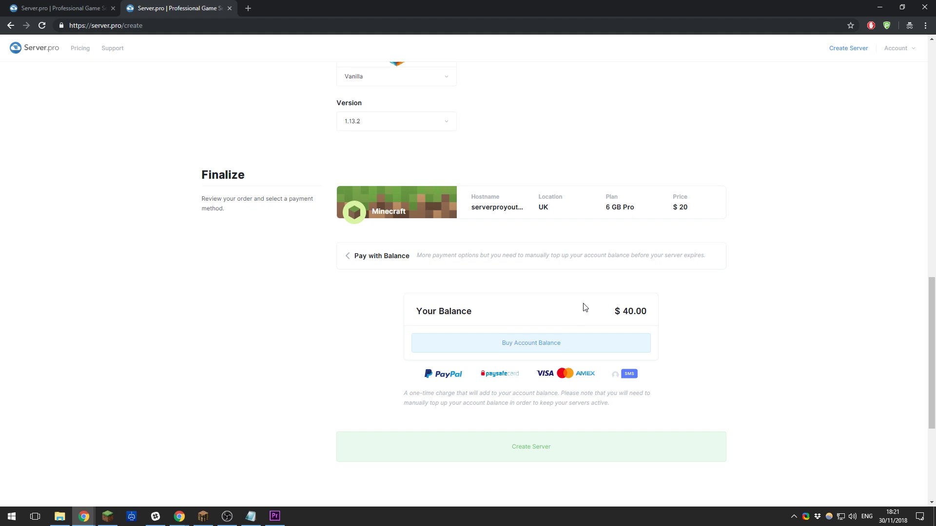
pyautogui.scroll(-2, 512, 312)
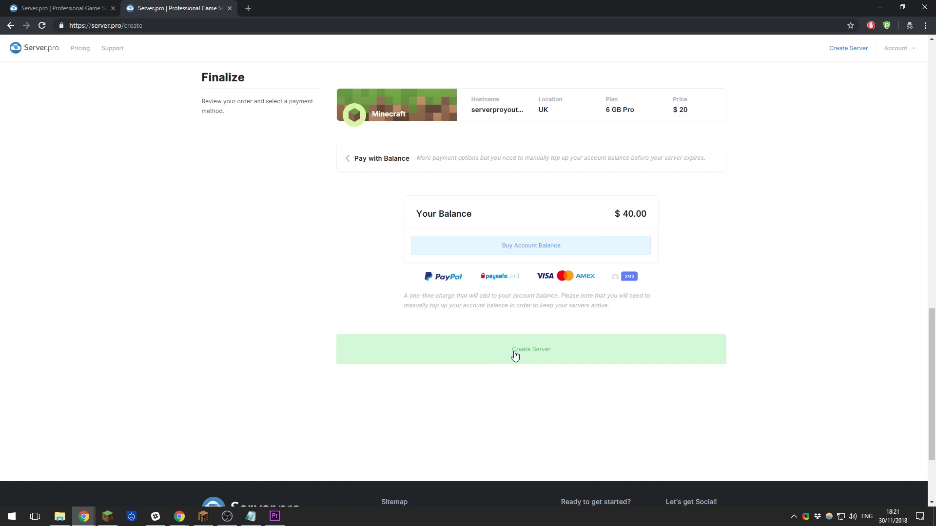
pyautogui.click(515, 356)
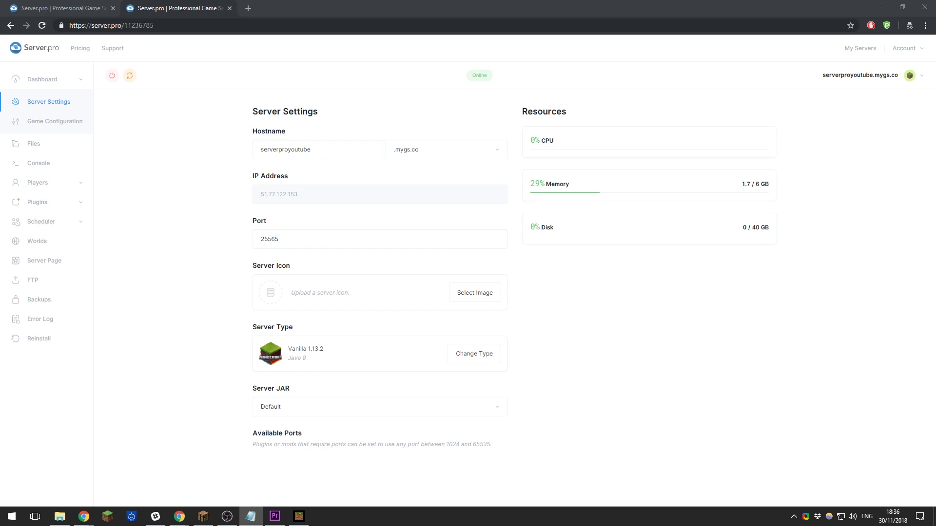
# Step: Visit the Game Configuration, Files and Console pages, then return to Server Settings
pyautogui.click(73, 122)
pyautogui.click(55, 150)
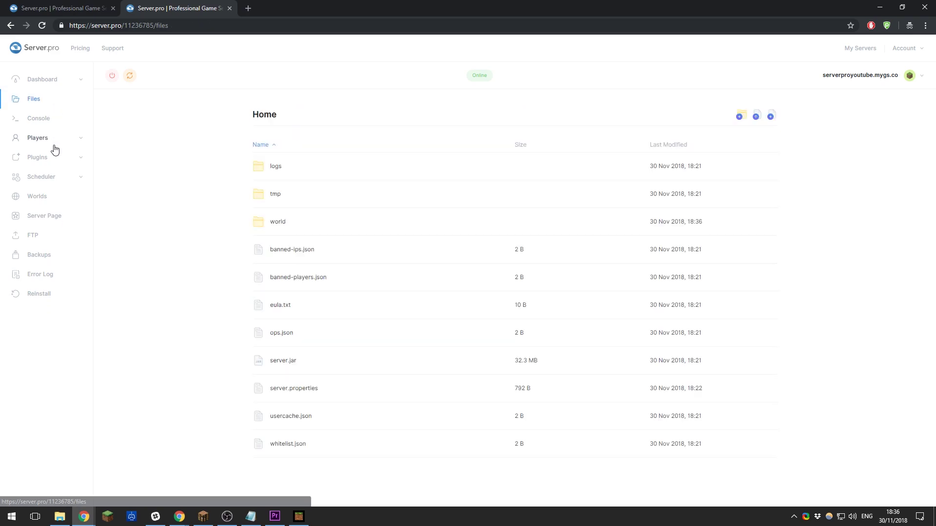
pyautogui.click(54, 126)
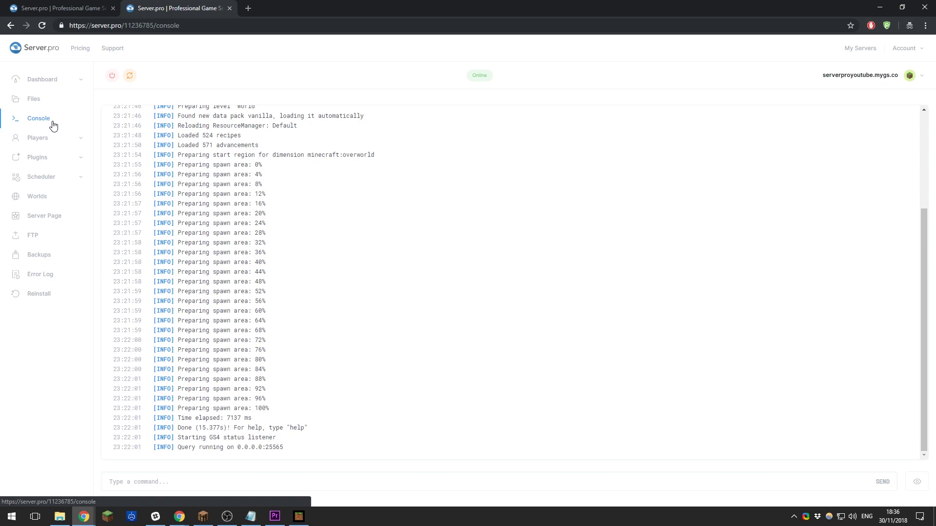
pyautogui.click(62, 83)
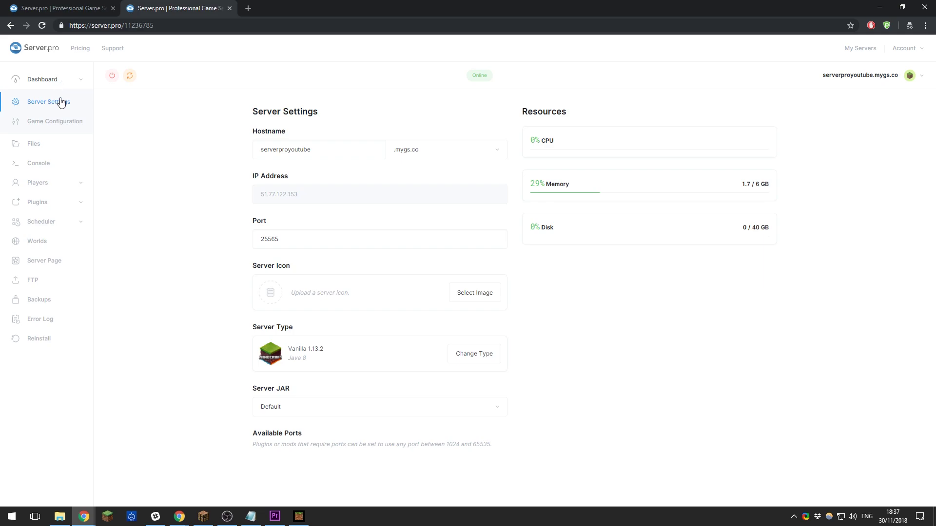
# Step: In Minecraft, open Multiplayer > Direct Connect
pyautogui.click(210, 519)
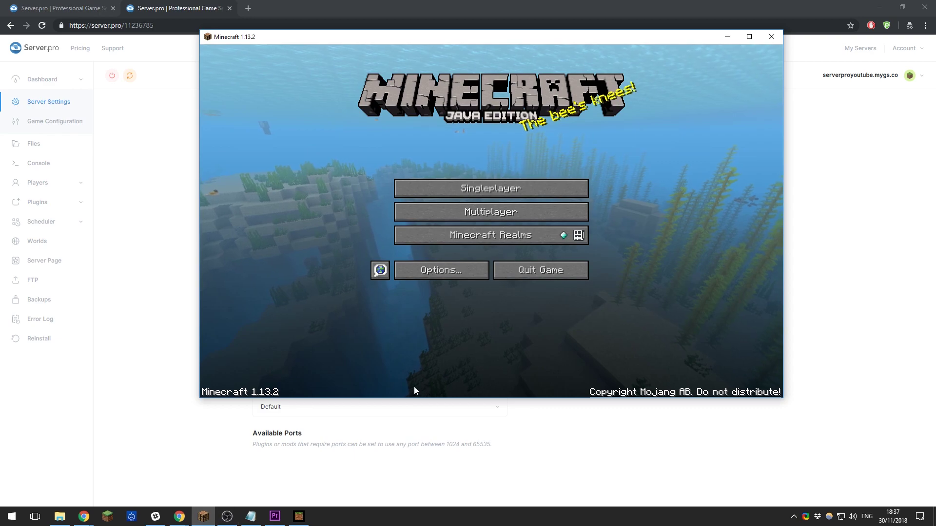
pyautogui.click(520, 215)
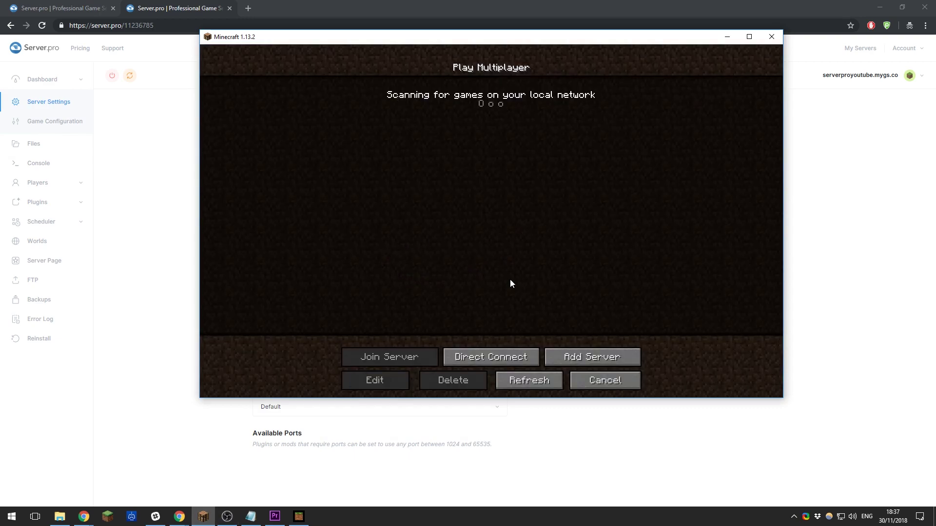
pyautogui.click(486, 356)
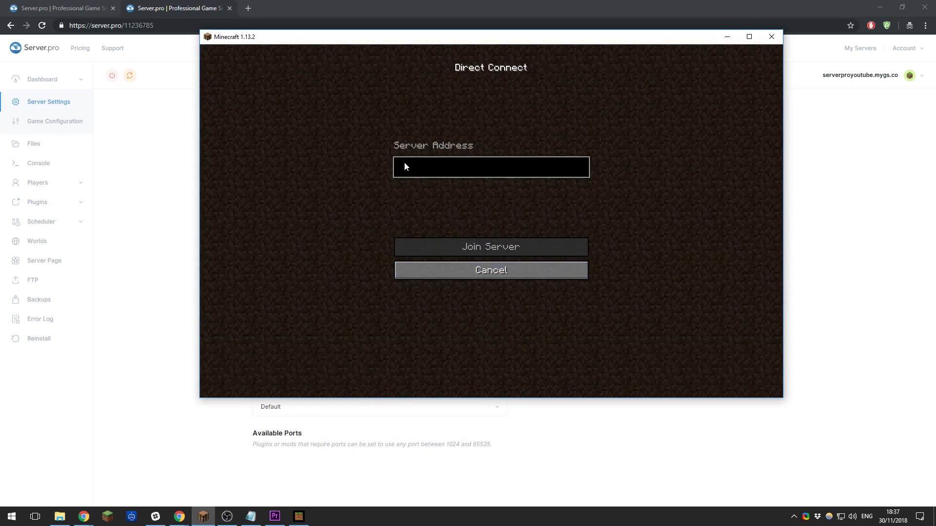
pyautogui.hotkey('alt', 'Tab')
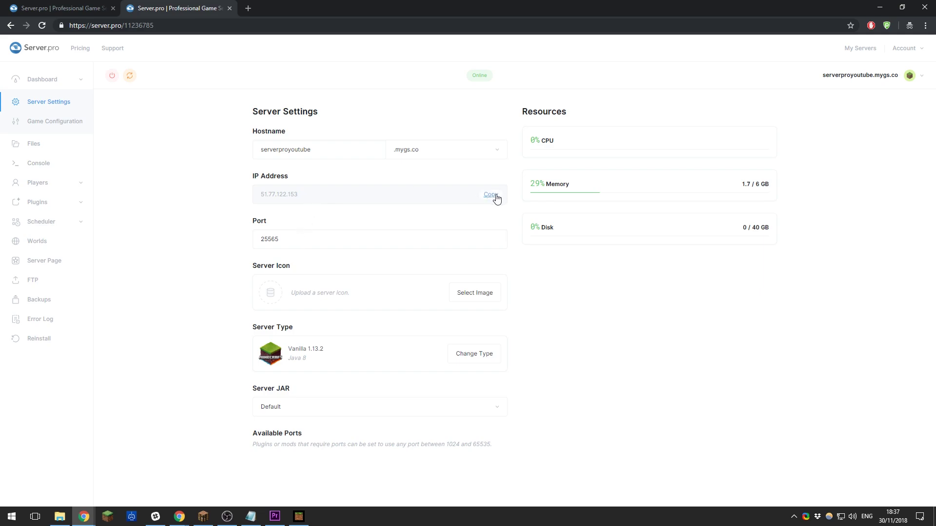
# Step: Enter the server address 51.77.122.153:25565, join, then pause and return to the browser
pyautogui.click(495, 197)
pyautogui.click(203, 516)
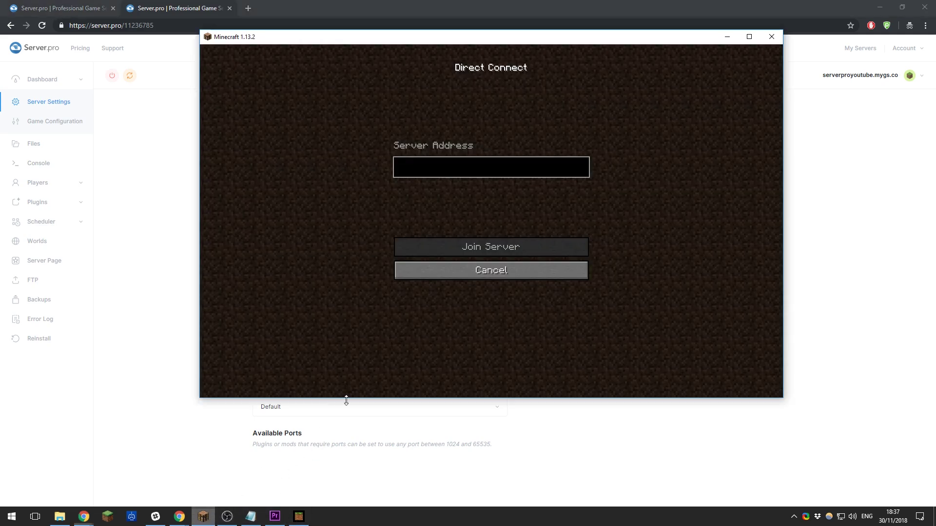
pyautogui.hotkey('ctrl', 'v')
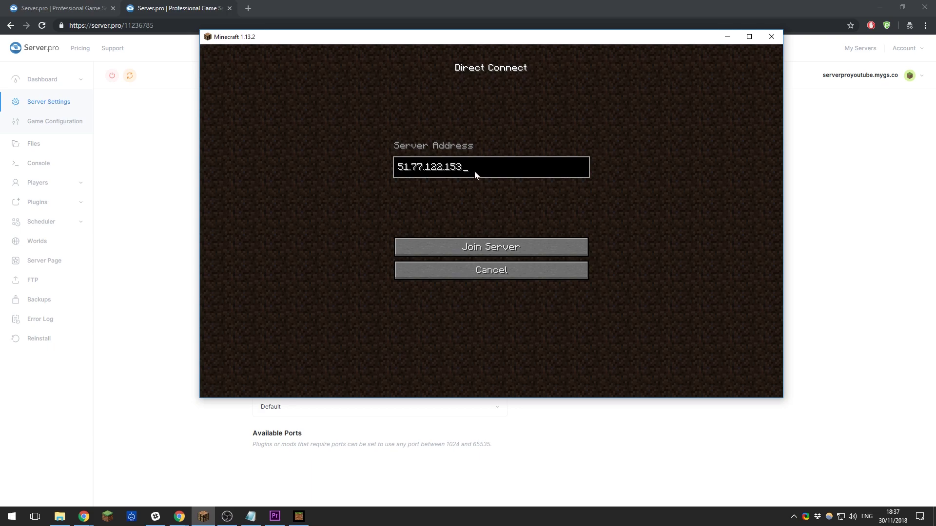
pyautogui.write(':')
pyautogui.click(137, 221)
pyautogui.click(203, 516)
pyautogui.write('25565')
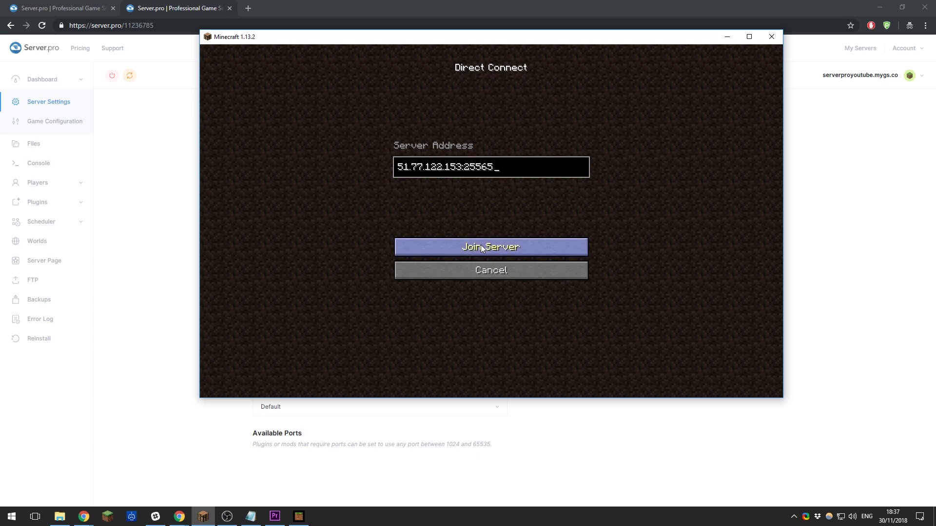
pyautogui.click(480, 245)
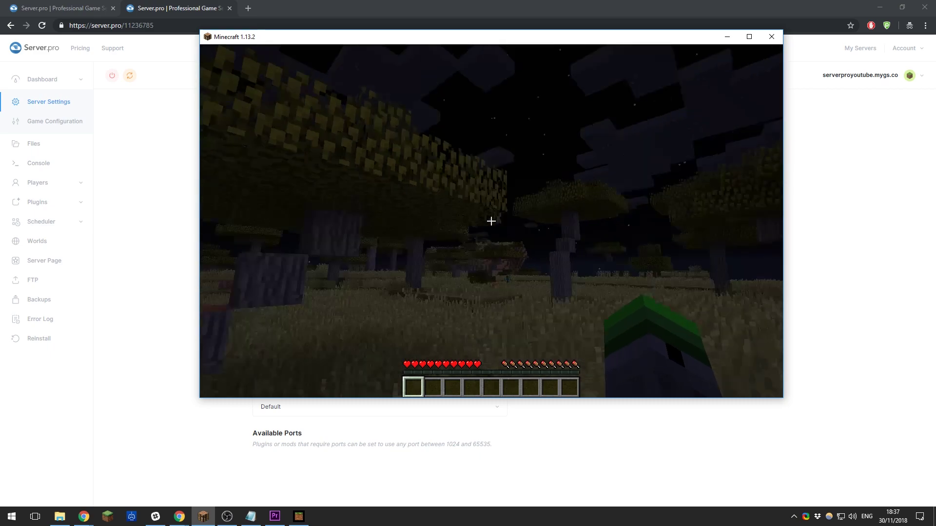
pyautogui.press('Escape')
pyautogui.hotkey('alt', 'Tab')
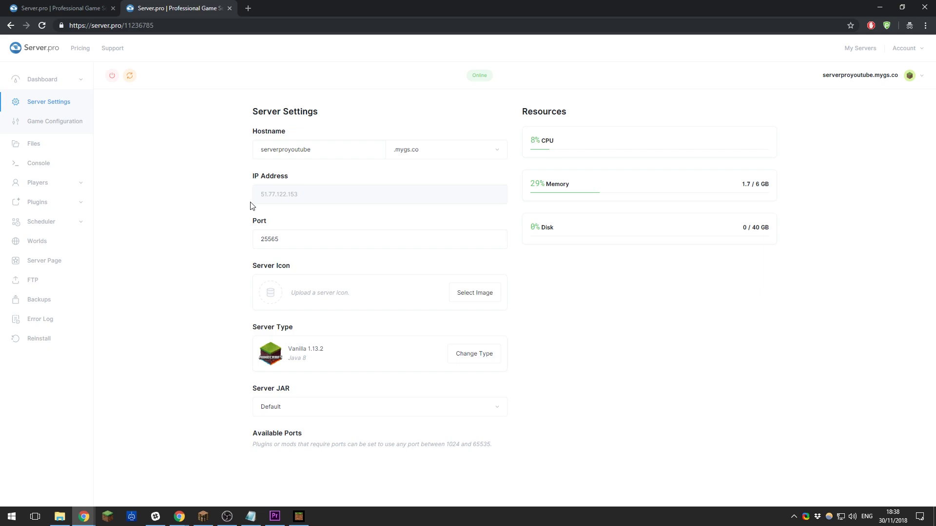
pyautogui.click(299, 515)
pyautogui.click(426, 249)
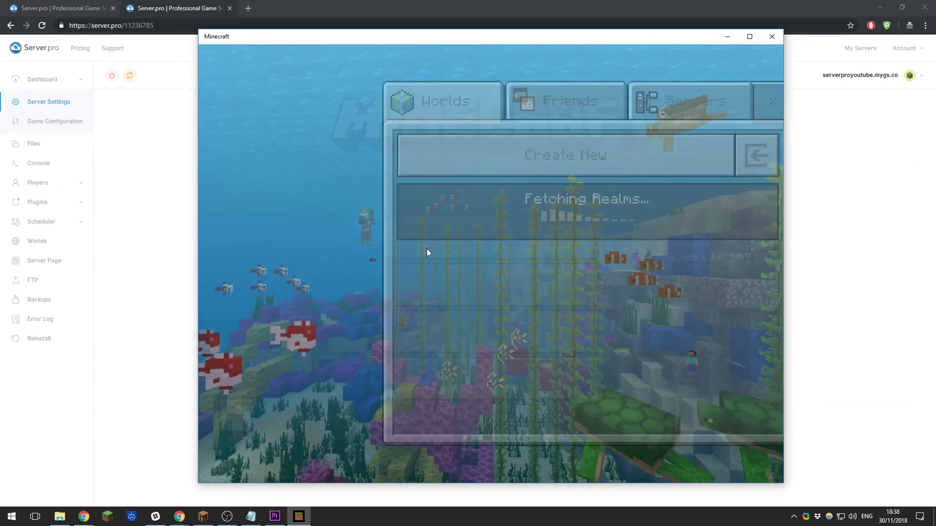
pyautogui.click(586, 112)
pyautogui.click(514, 166)
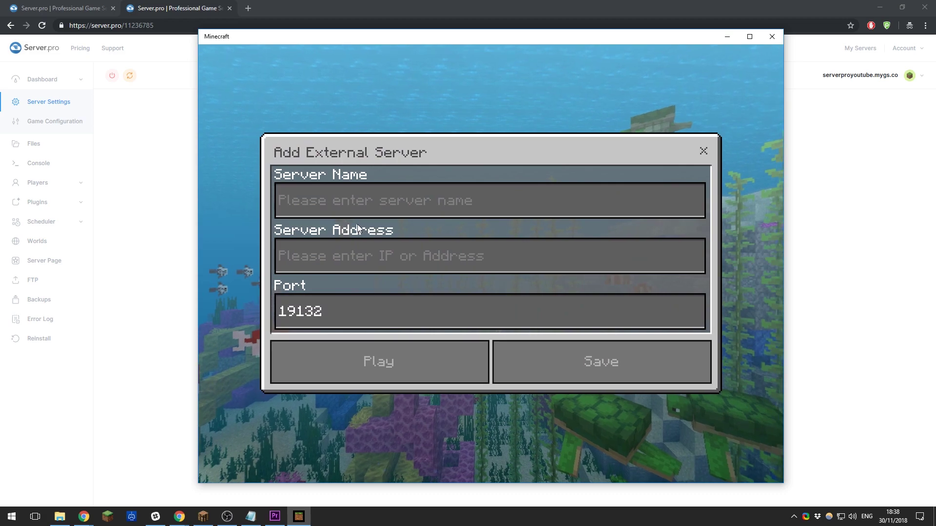
pyautogui.click(307, 256)
pyautogui.click(329, 320)
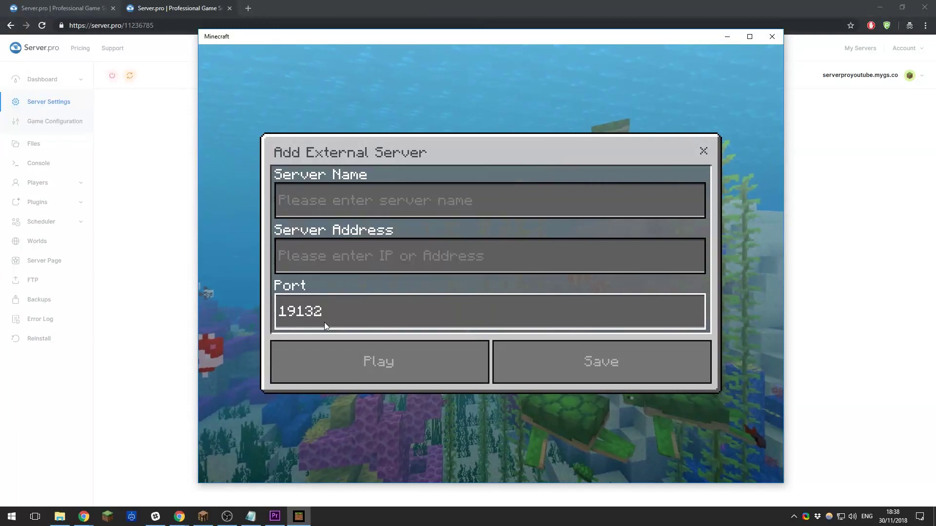
pyautogui.click(373, 203)
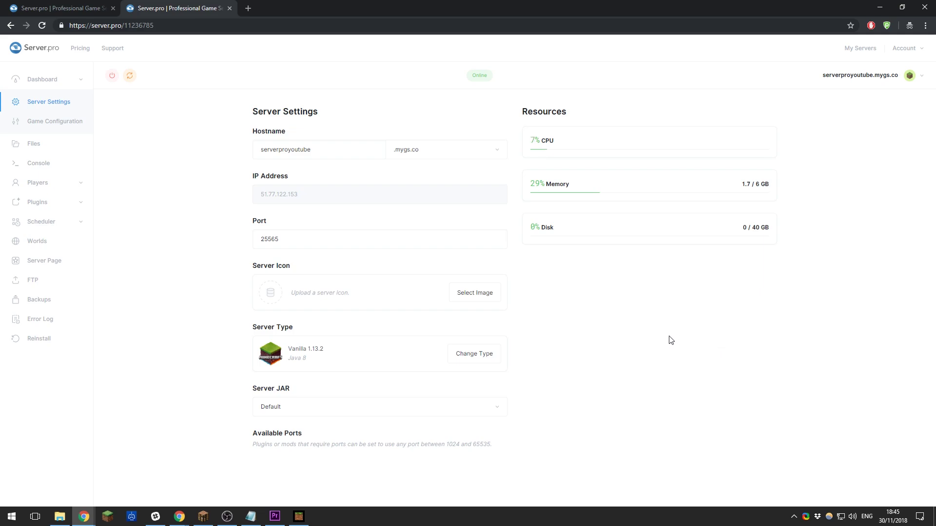
# Step: In Minecraft, try /gamemode creative before the player has operator rights
pyautogui.click(206, 522)
pyautogui.click(488, 148)
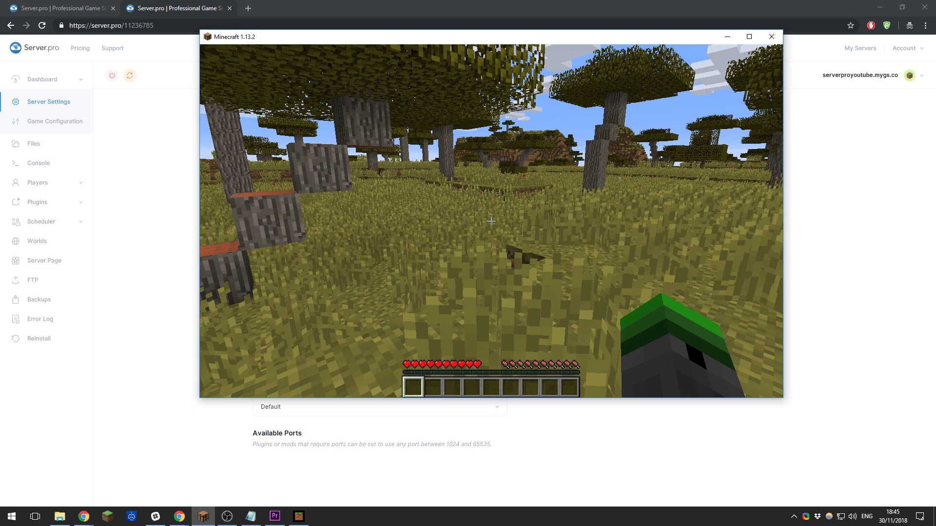
pyautogui.write('/')
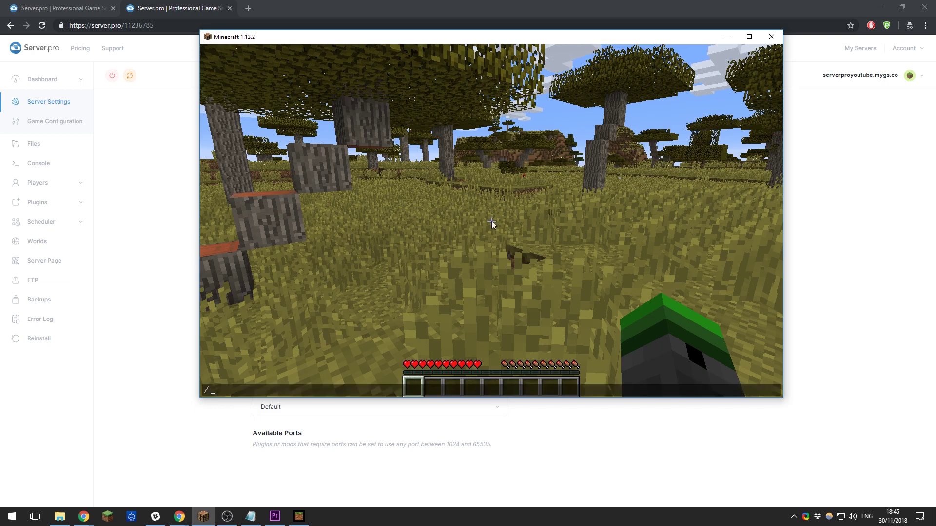
pyautogui.write('gamemode creative')
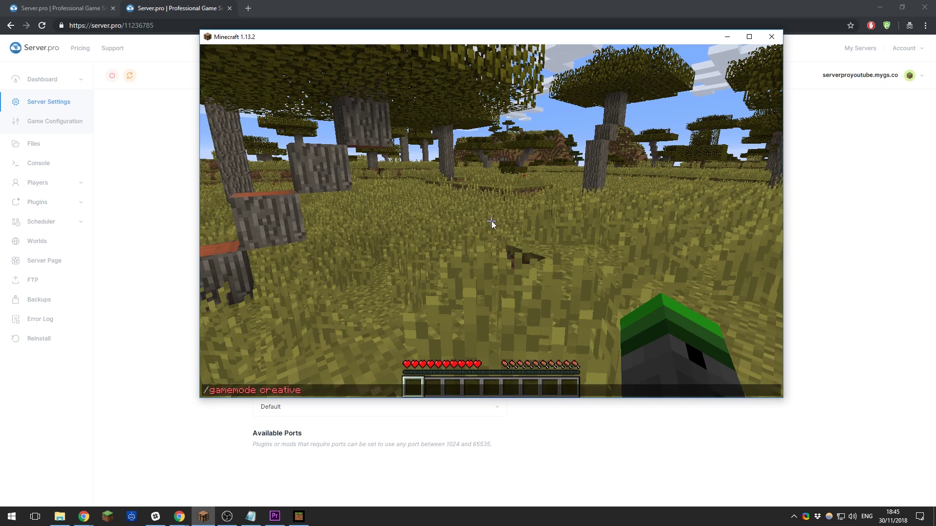
pyautogui.press('Return')
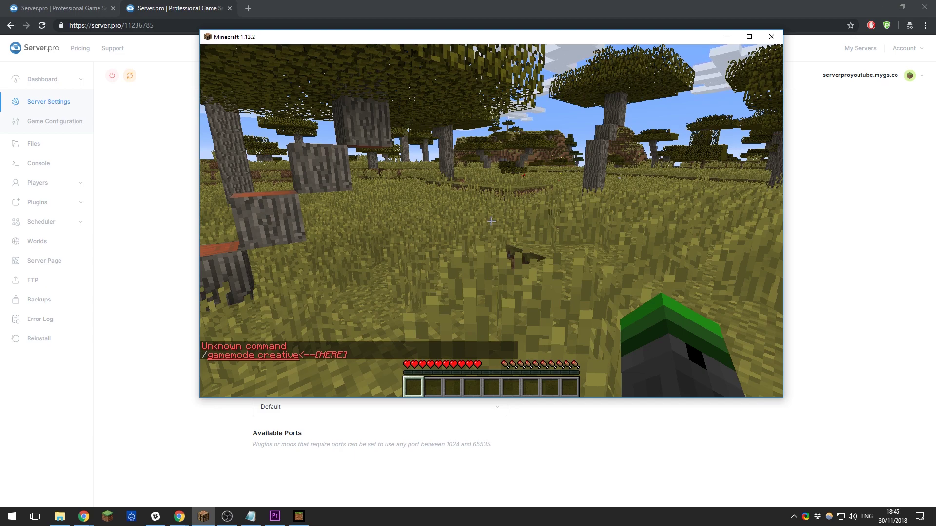
pyautogui.press('Escape')
pyautogui.click(142, 168)
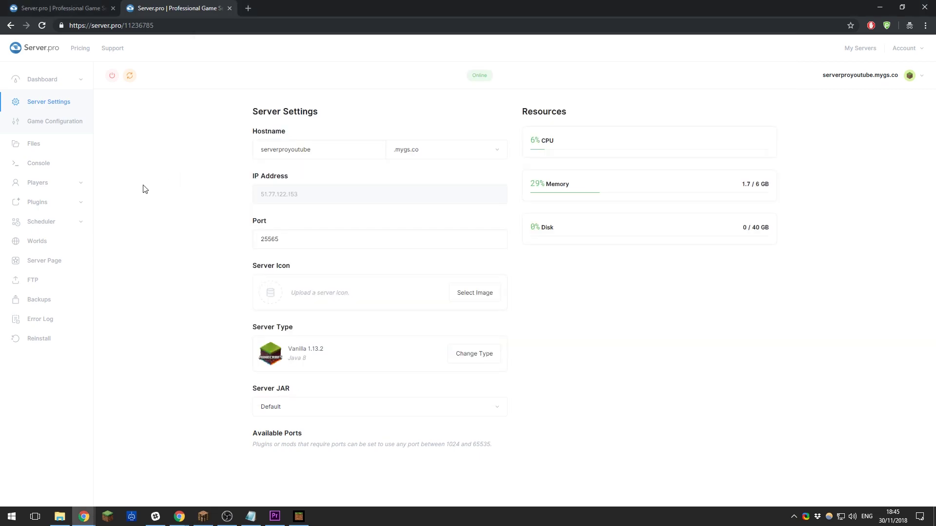
# Step: Make the online player a server operator under Players > Online
pyautogui.click(31, 182)
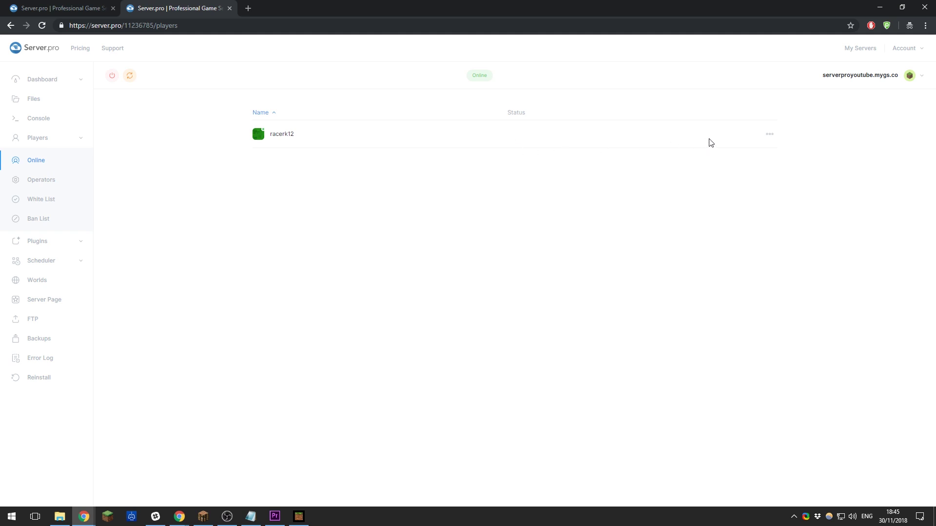
pyautogui.click(769, 135)
pyautogui.click(774, 156)
pyautogui.click(754, 185)
# Step: Back in Minecraft, run /gamemode creative again as the new operator
pyautogui.click(204, 516)
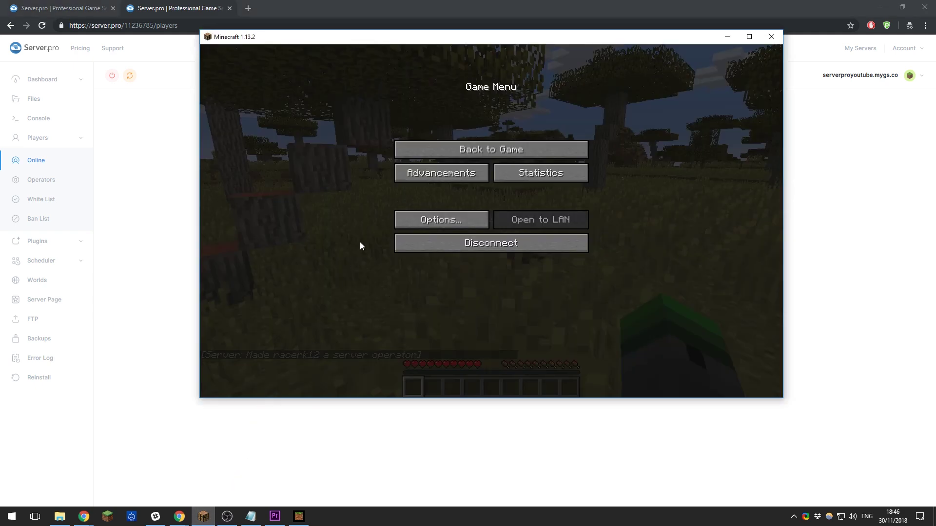
pyautogui.click(490, 149)
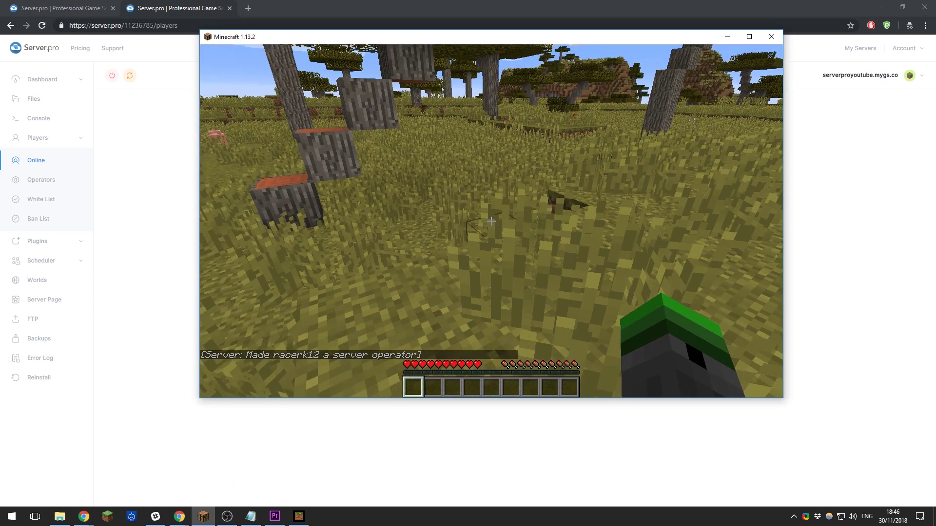
pyautogui.write('t')
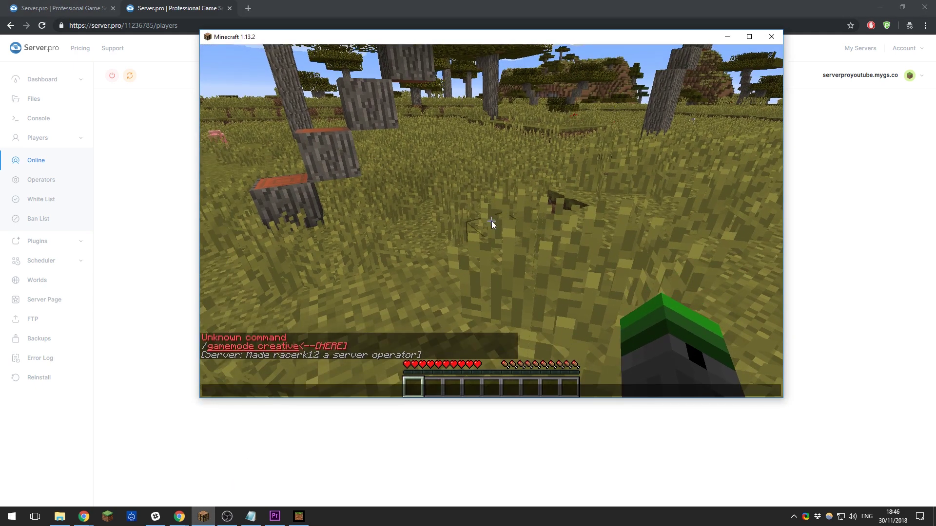
pyautogui.write('/gamemode creative')
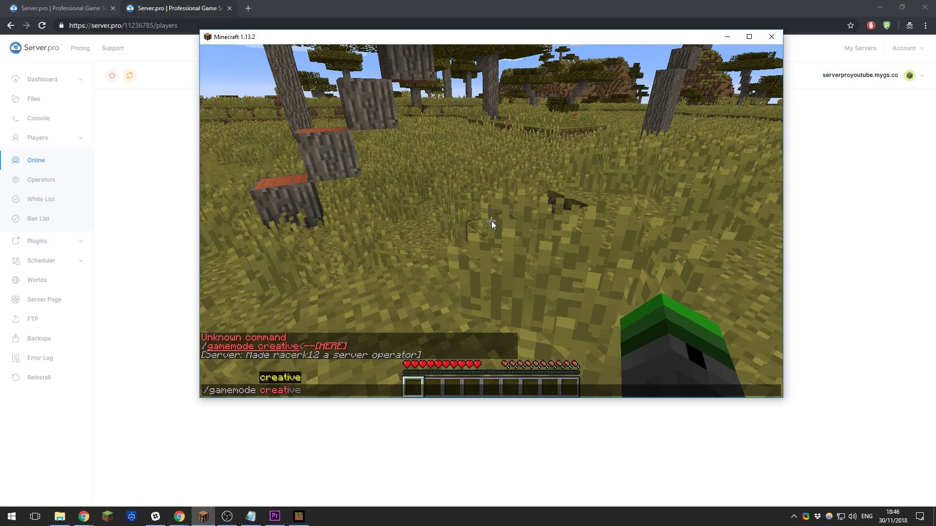
pyautogui.press('Return')
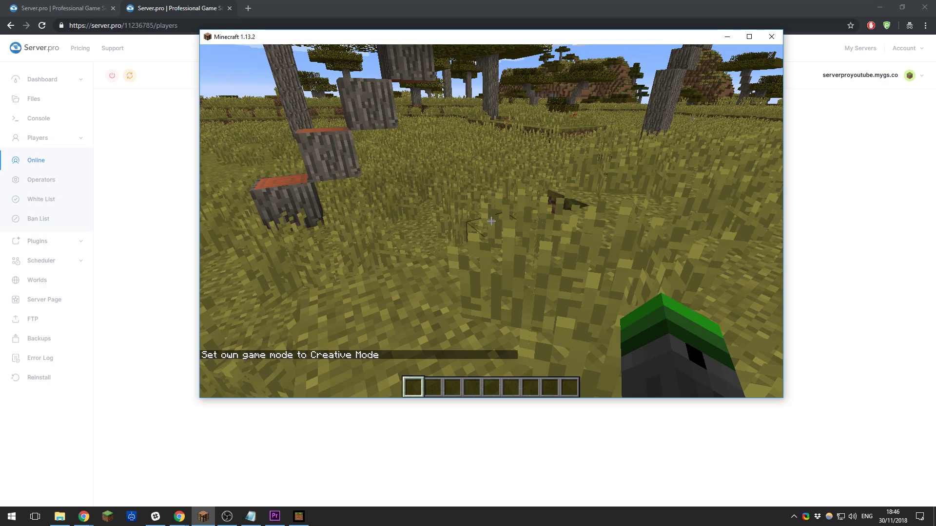
pyautogui.press('Escape')
pyautogui.click(165, 201)
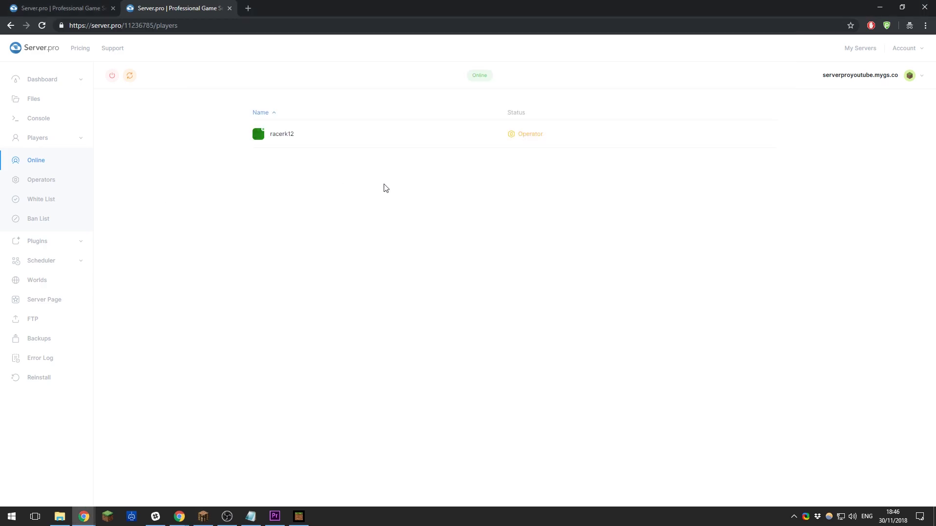
# Step: Enable the white list, add Notch_ and notch, disable it again and view the Ban List
pyautogui.click(64, 206)
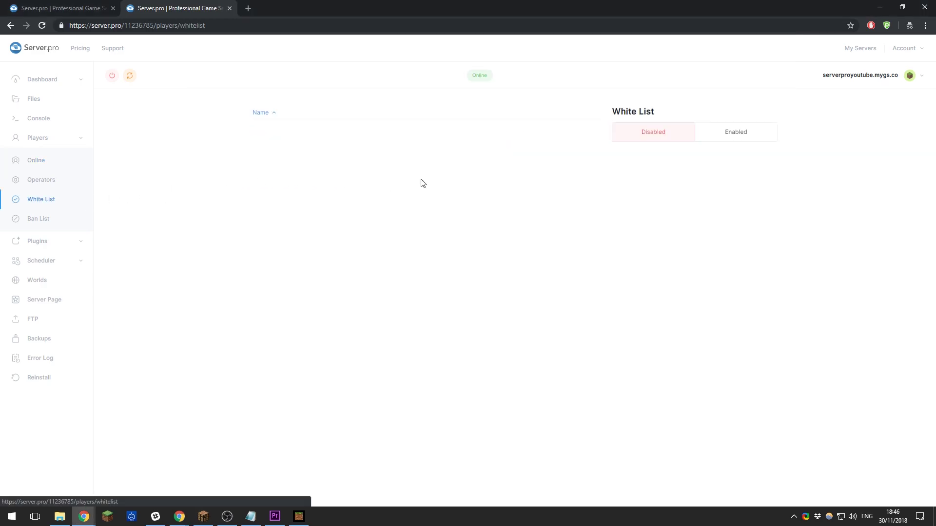
pyautogui.click(746, 138)
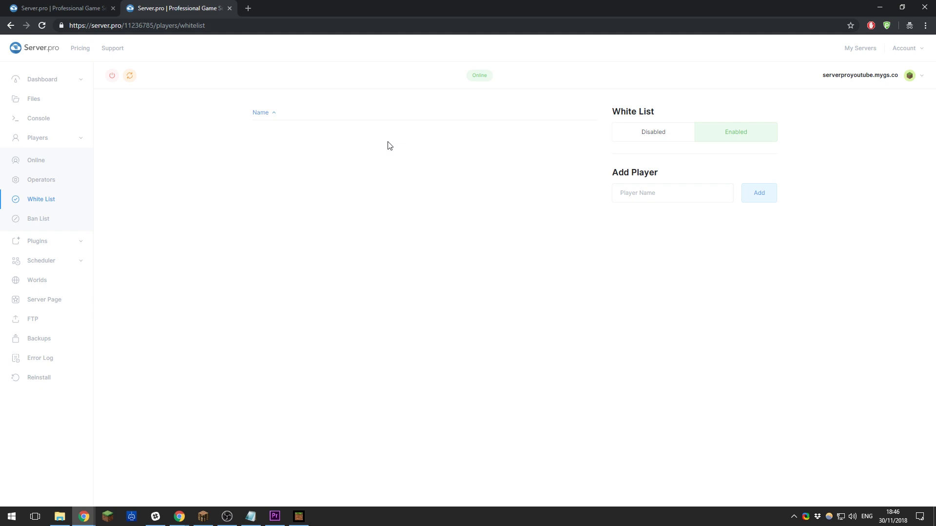
pyautogui.click(633, 196)
pyautogui.write('Notch_')
pyautogui.click(759, 197)
pyautogui.click(669, 196)
pyautogui.write('notch')
pyautogui.click(758, 193)
pyautogui.click(656, 135)
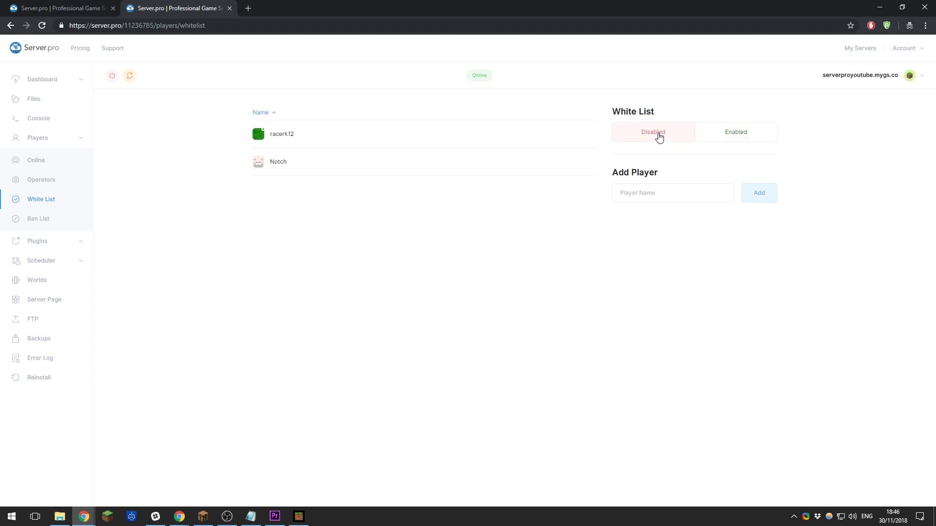
pyautogui.click(49, 222)
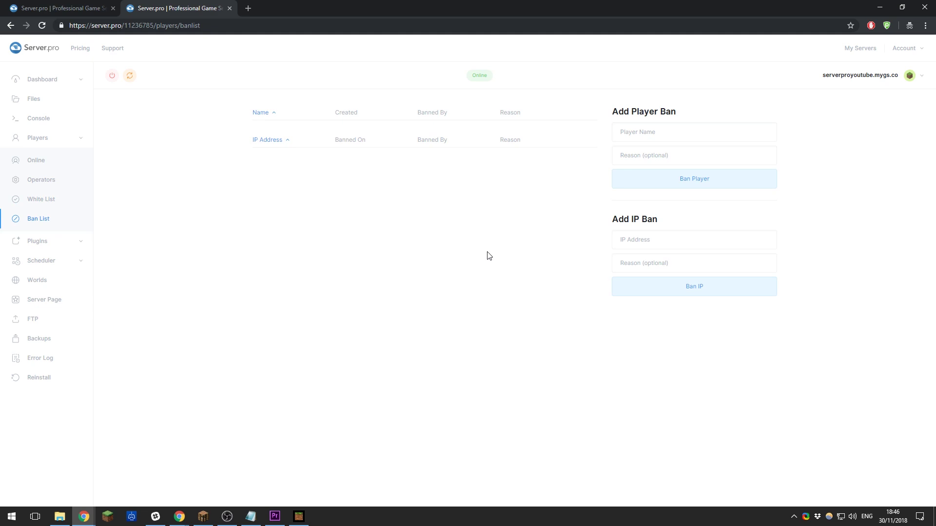
# Step: Create a Flat world 'normal' with no structures and seed 7644512, then reactivate the original world
pyautogui.click(25, 286)
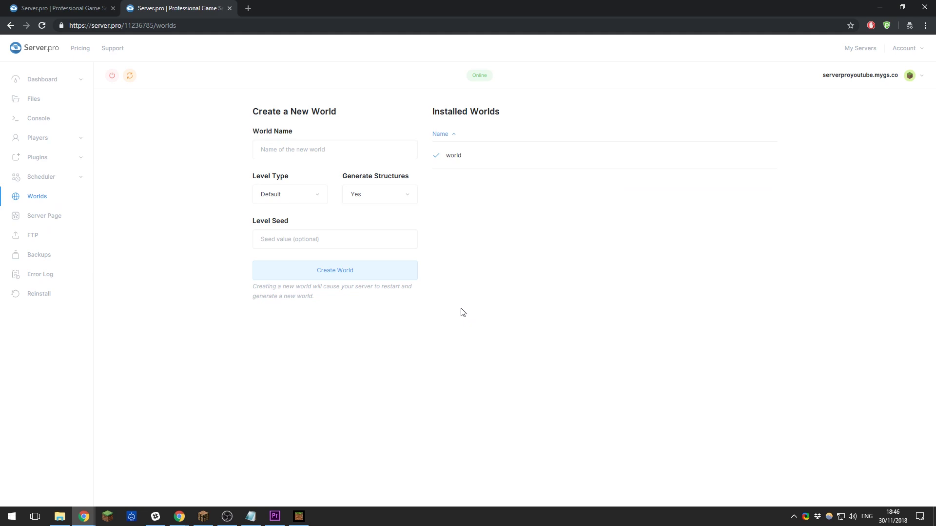
pyautogui.click(346, 152)
pyautogui.write('normal')
pyautogui.click(305, 194)
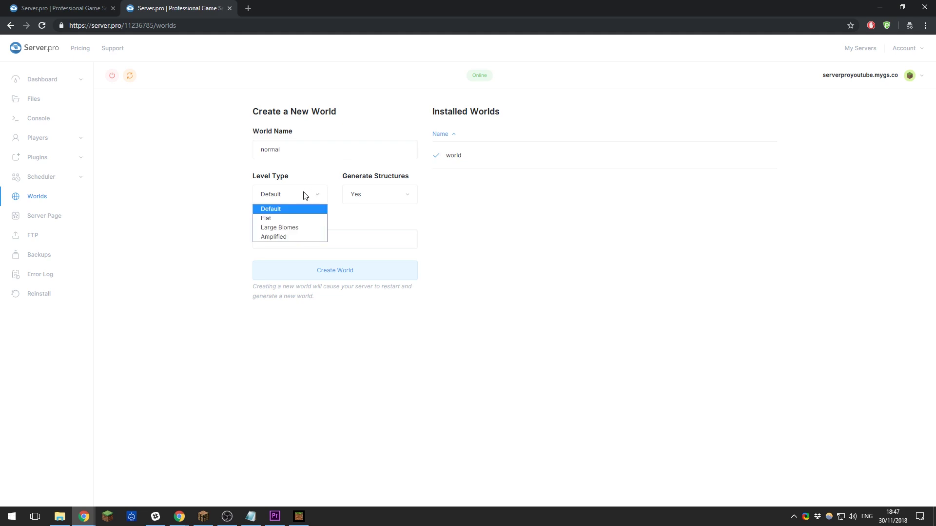
pyautogui.click(293, 218)
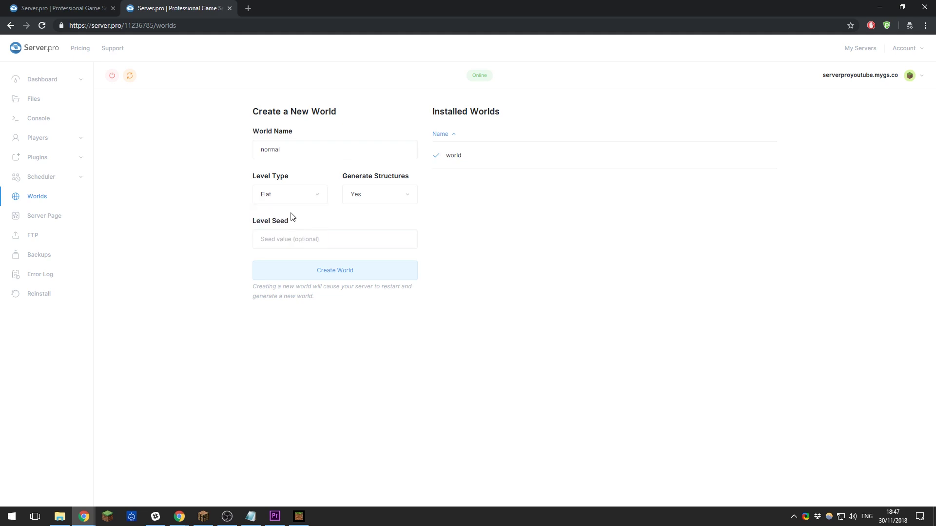
pyautogui.click(376, 200)
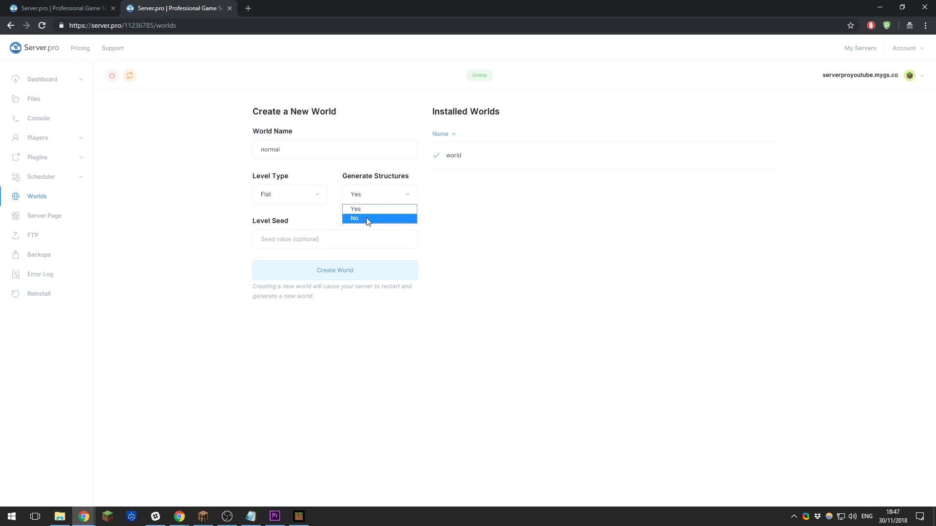
pyautogui.click(367, 220)
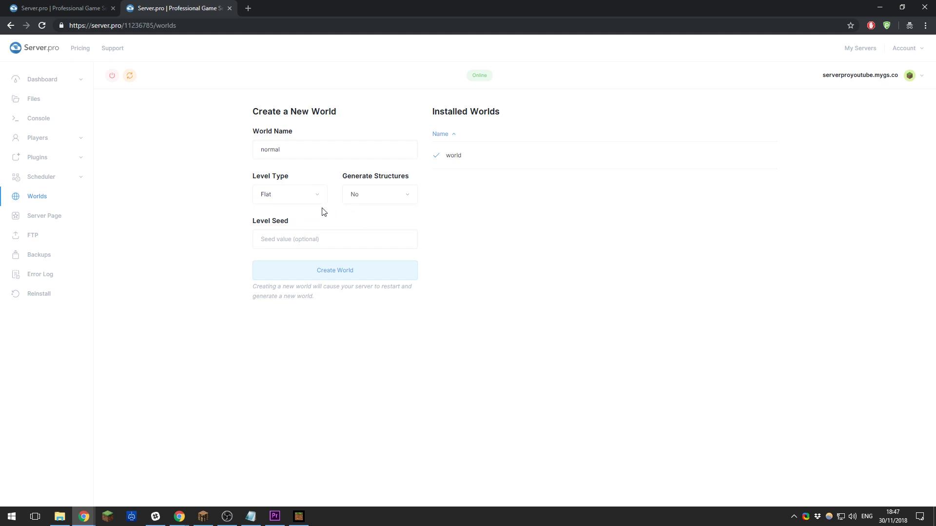
pyautogui.click(310, 237)
pyautogui.write('7644512')
pyautogui.click(324, 268)
pyautogui.moveTo(495, 167)
pyautogui.click(457, 187)
# Step: Choose Tekkit as the reinstall server type, version 1.2.9g (MC 1.6.4) on Java 8
pyautogui.click(39, 294)
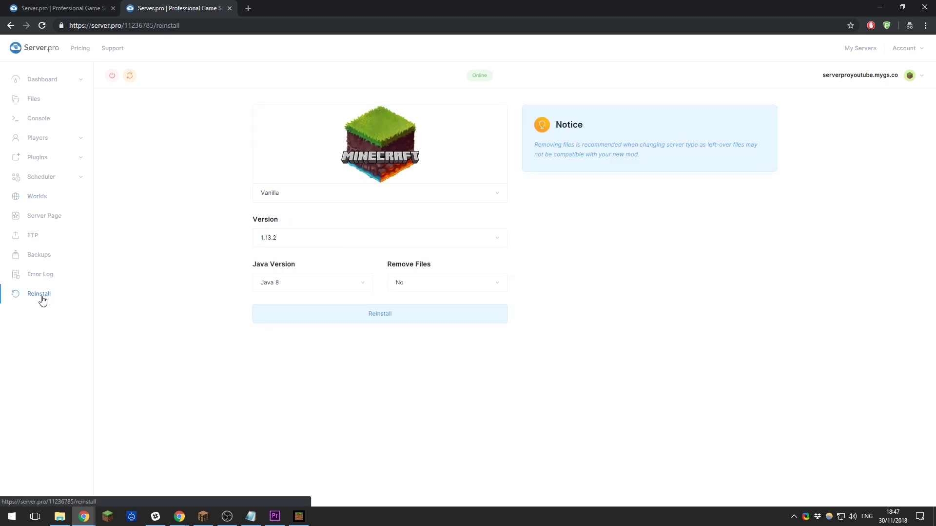
pyautogui.click(301, 198)
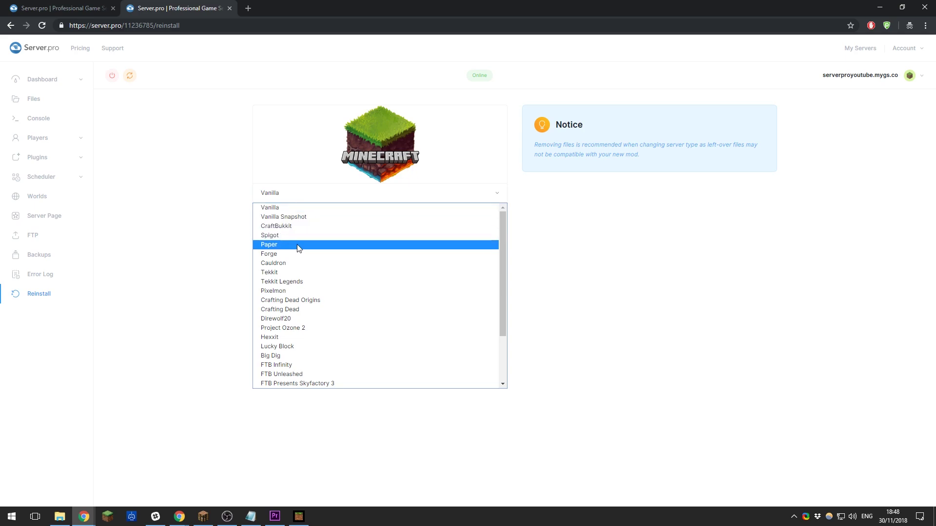
pyautogui.click(296, 271)
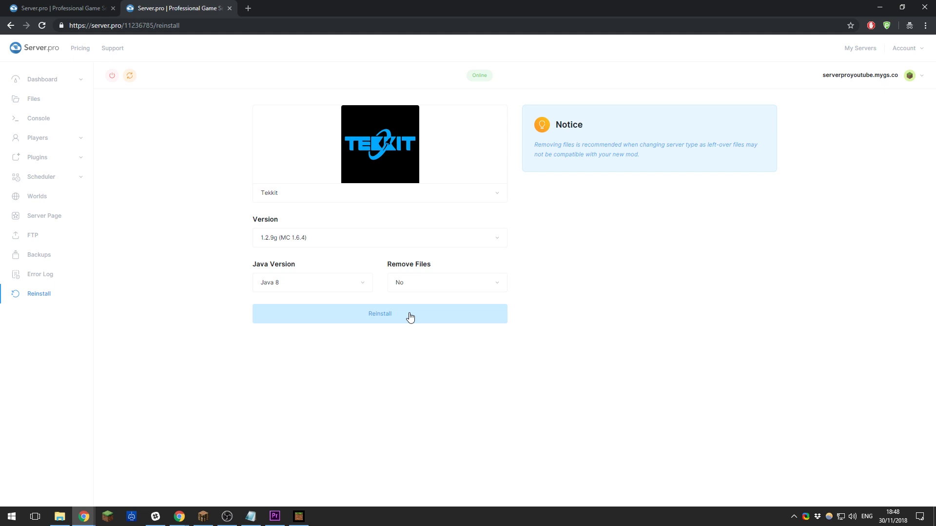
# Step: Look through Backups, Files and Console, then bring up the support Contact form
pyautogui.click(58, 258)
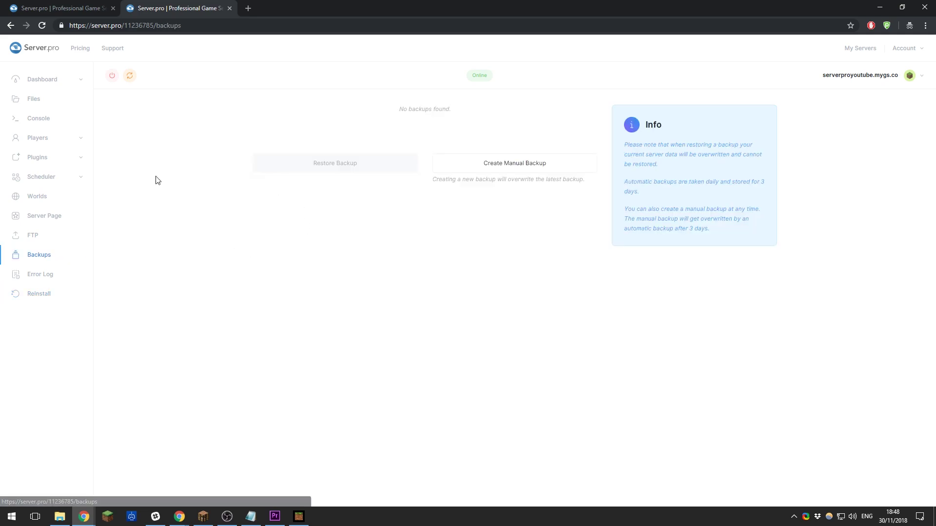
pyautogui.click(56, 100)
pyautogui.click(57, 121)
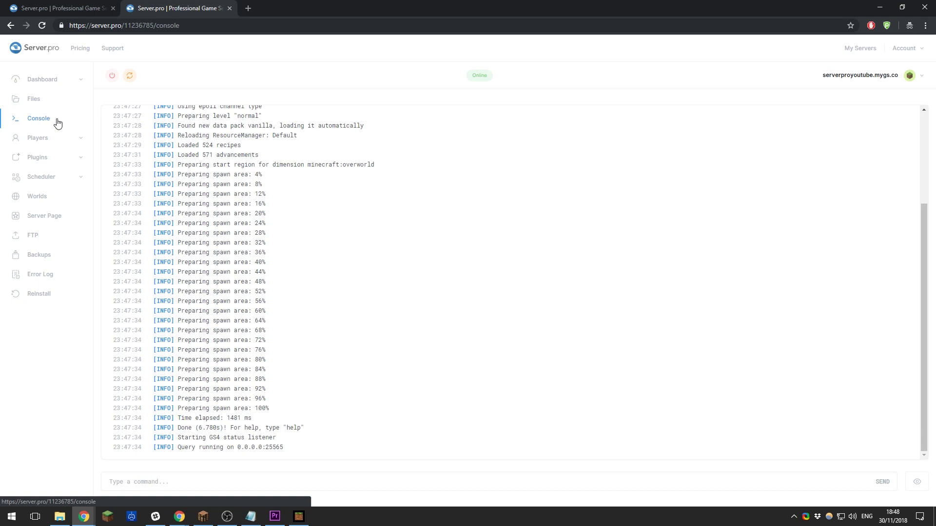
pyautogui.click(113, 48)
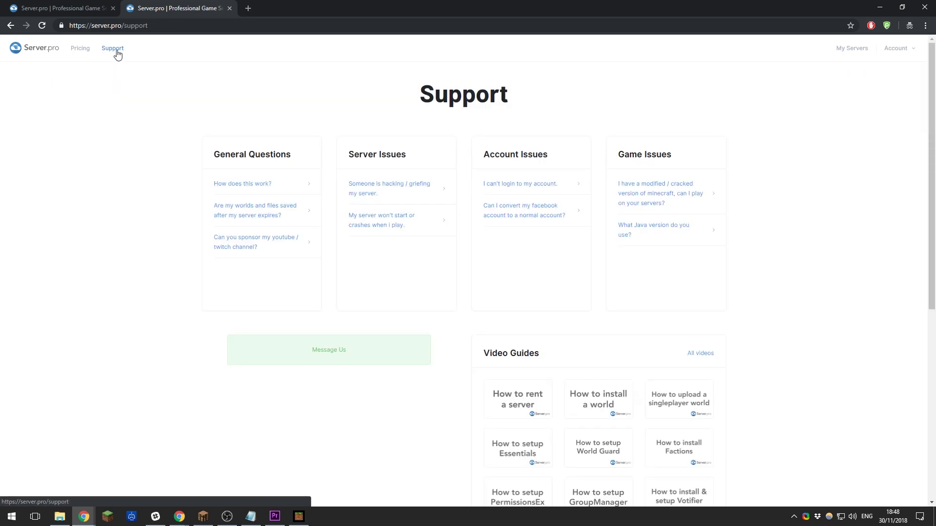
pyautogui.click(334, 351)
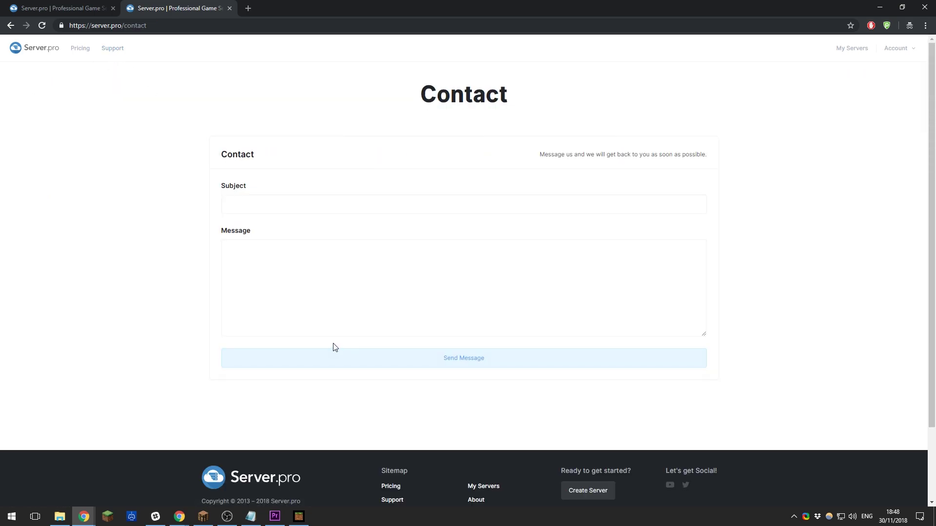